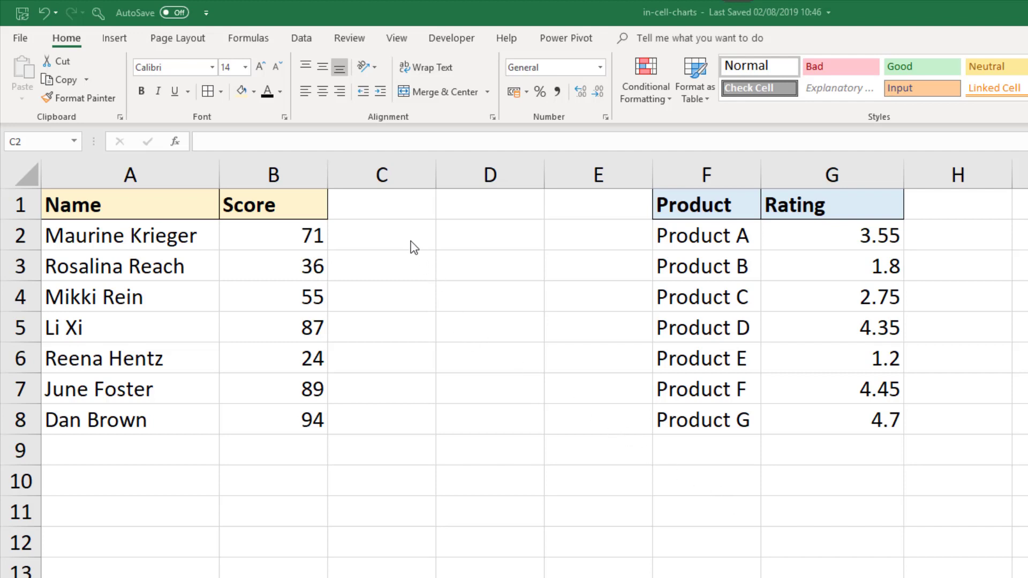
Enter =REPT("|",B2) in C2 so a row of vertical lines matches the score 71
{"action": "left_click", "coordinate": [393, 238]}
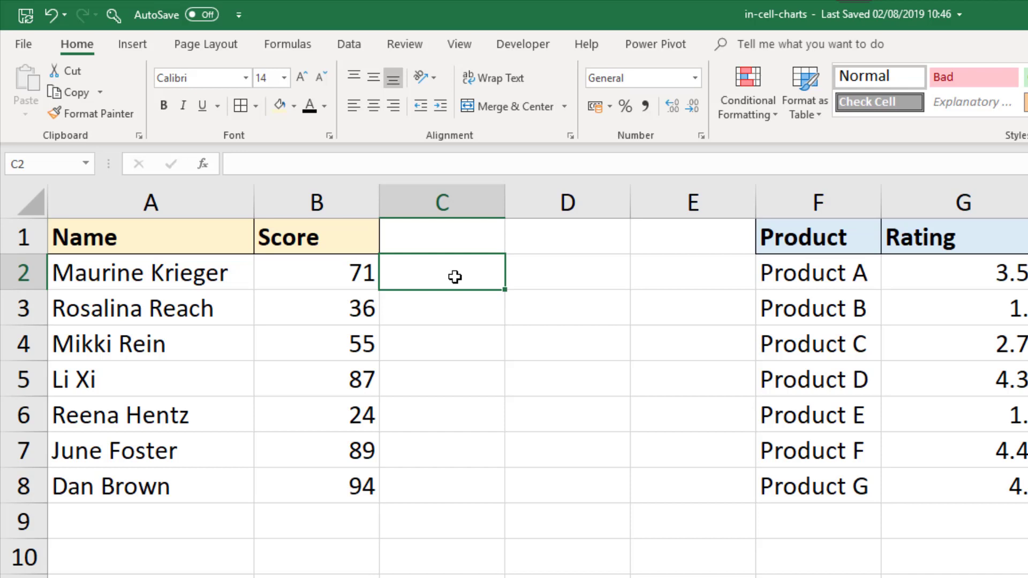
{"action": "type", "text": "=rep"}
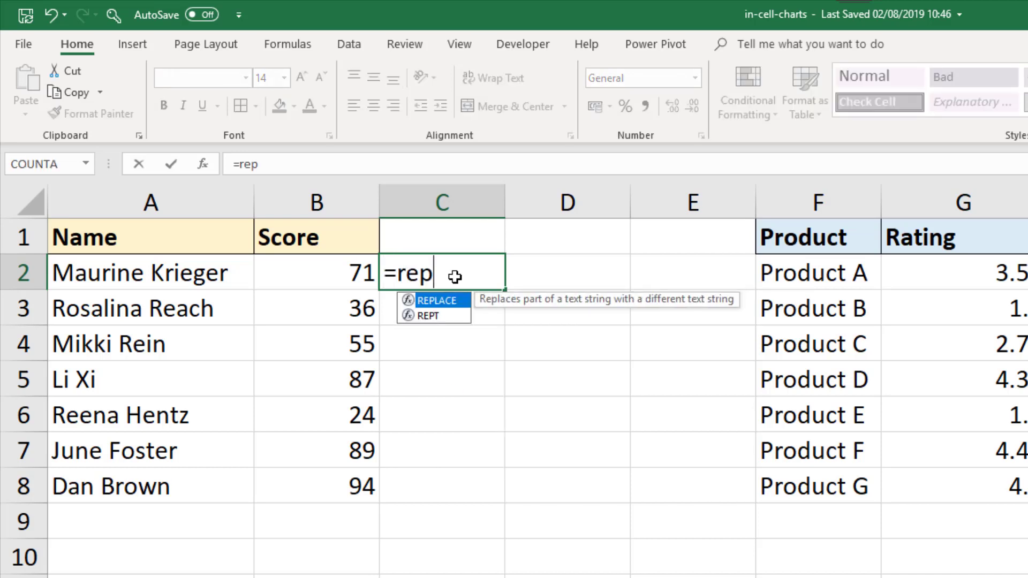
{"action": "left_click", "coordinate": [437, 316]}
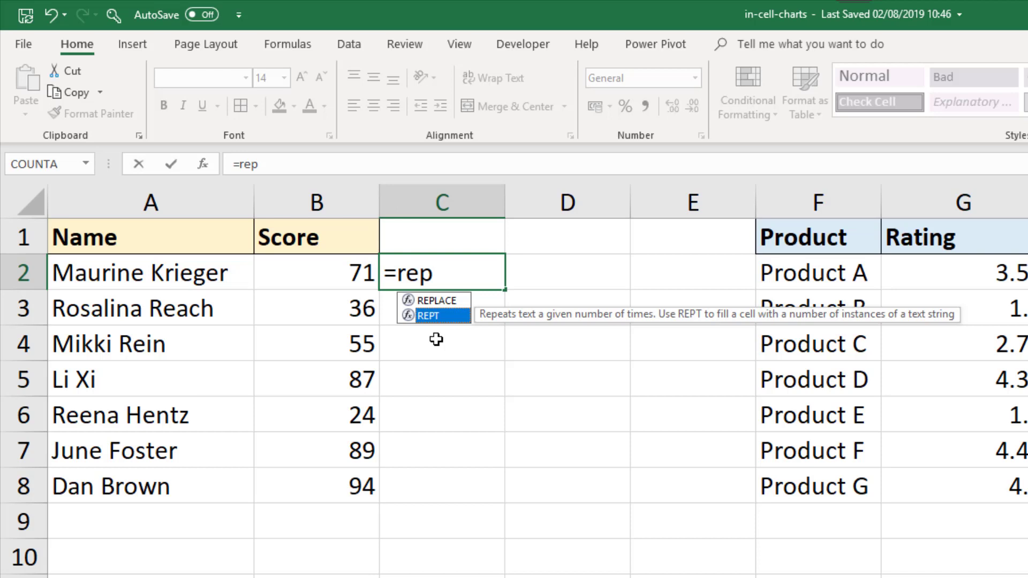
{"action": "key", "text": "Tab"}
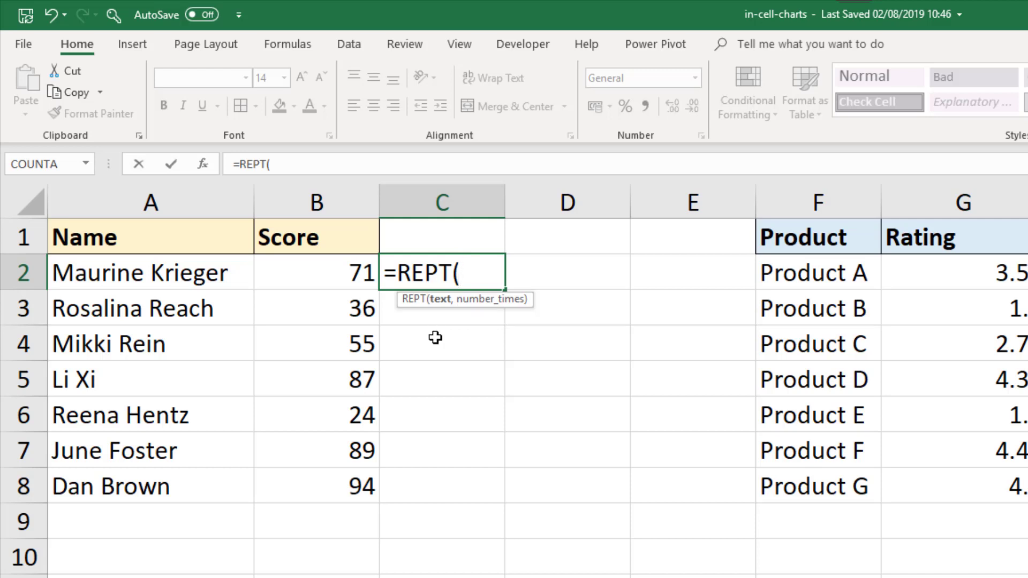
{"action": "type", "text": "\""}
{"action": "type", "text": "|\""}
{"action": "type", "text": ","}
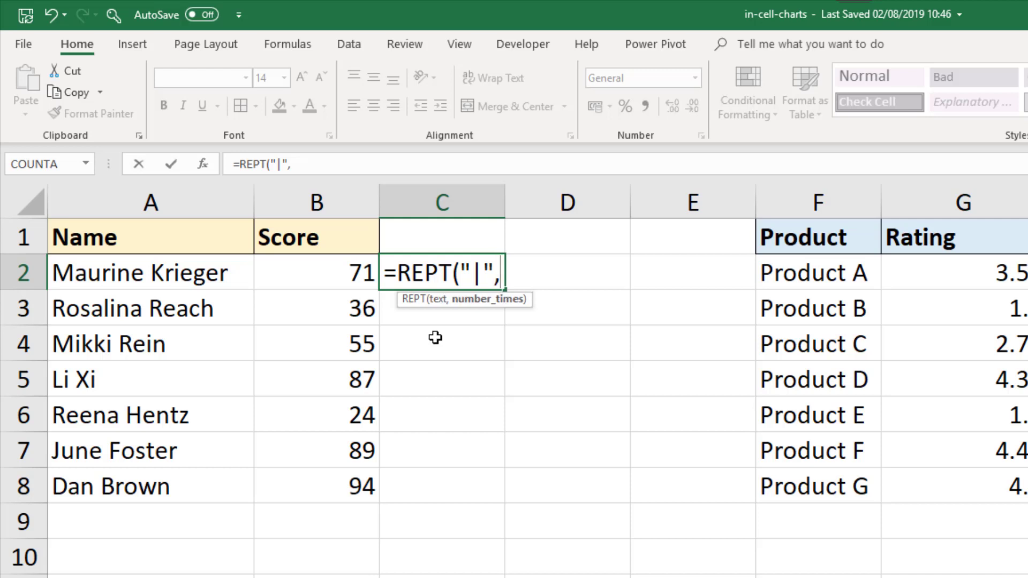
{"action": "left_click", "coordinate": [341, 279]}
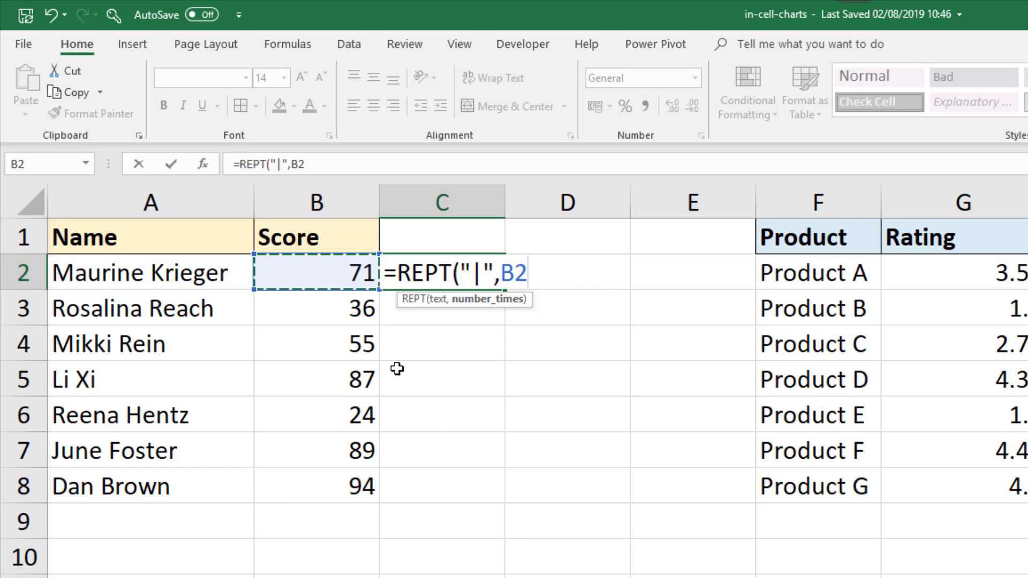
{"action": "type", "text": ")"}
{"action": "key", "text": "Return"}
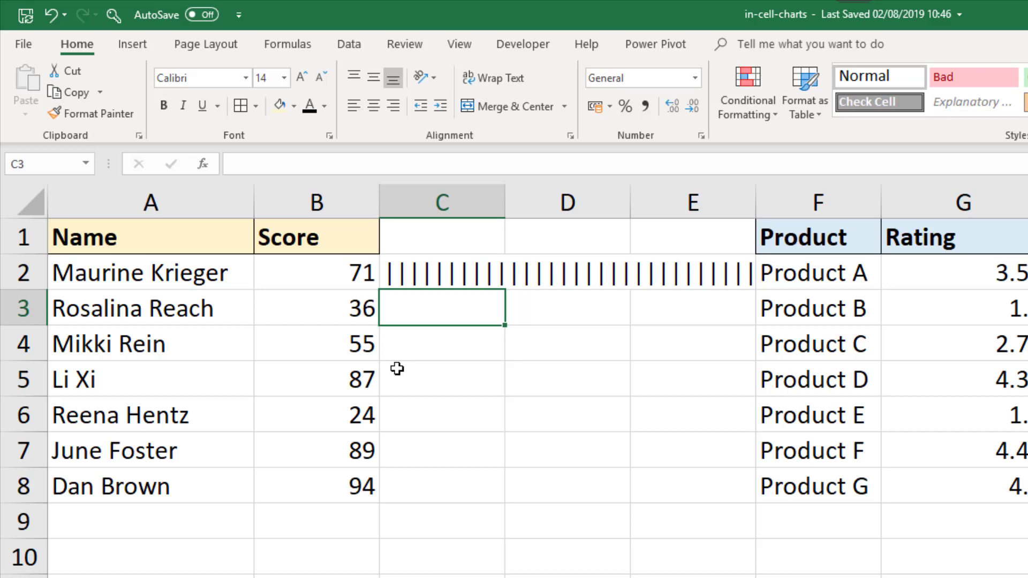
Copy the C2 bar formula down to C8 and set C2:C8 to the Playbill font
{"action": "left_click", "coordinate": [465, 262]}
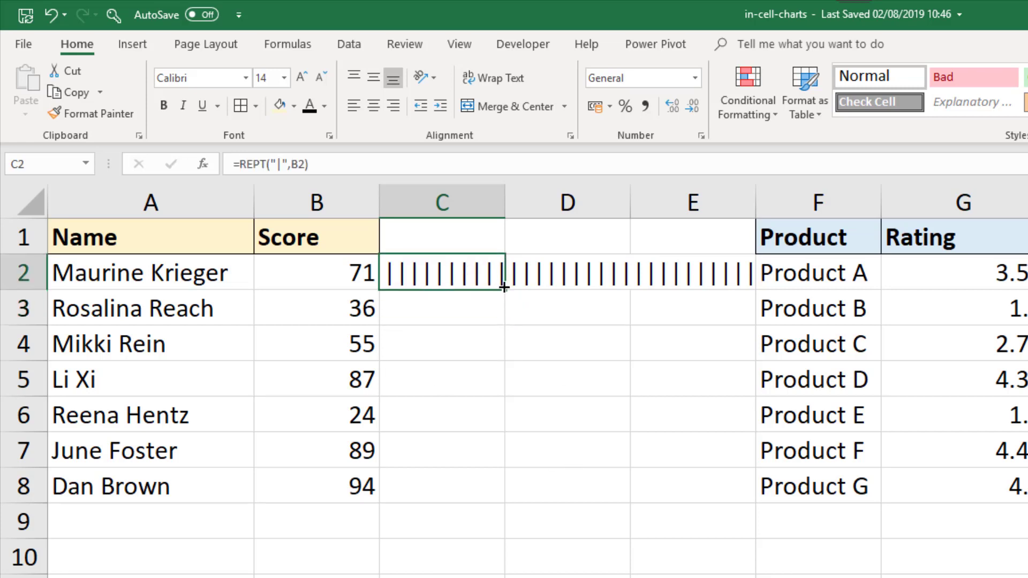
{"action": "left_click_drag", "start_coordinate": [505, 298], "coordinate": [483, 490]}
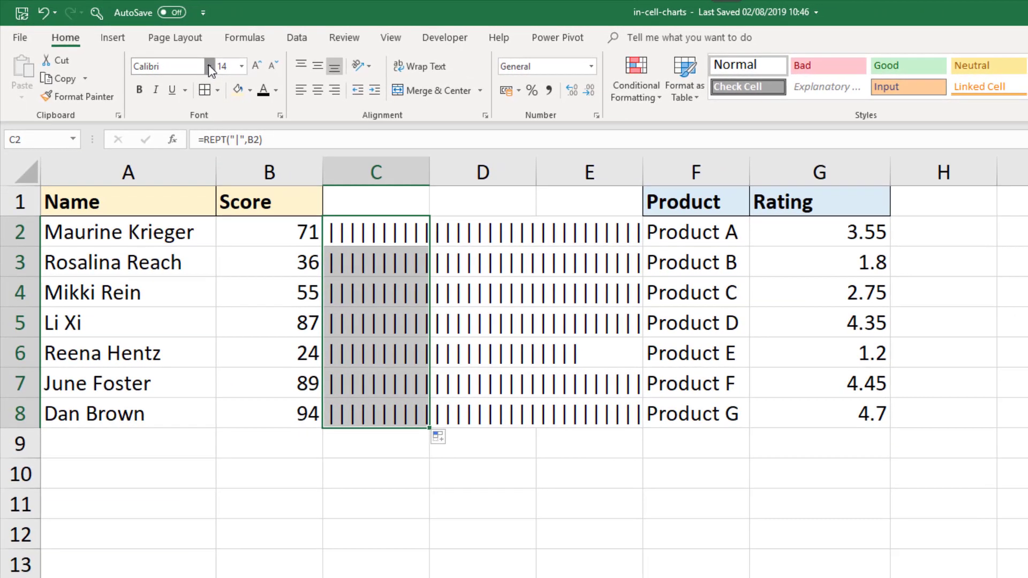
{"action": "left_click", "coordinate": [209, 67]}
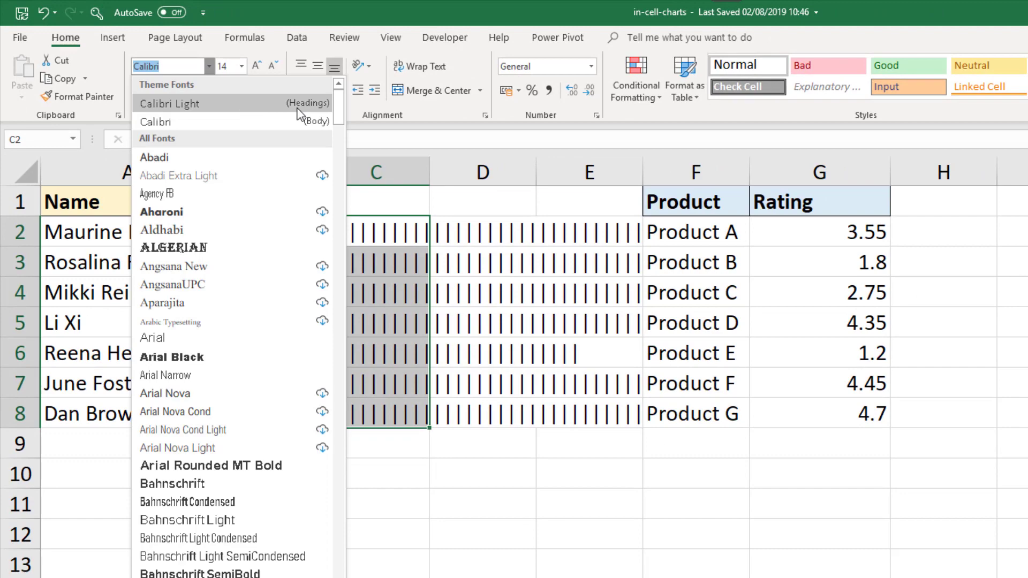
{"action": "left_click_drag", "start_coordinate": [339, 115], "coordinate": [331, 444]}
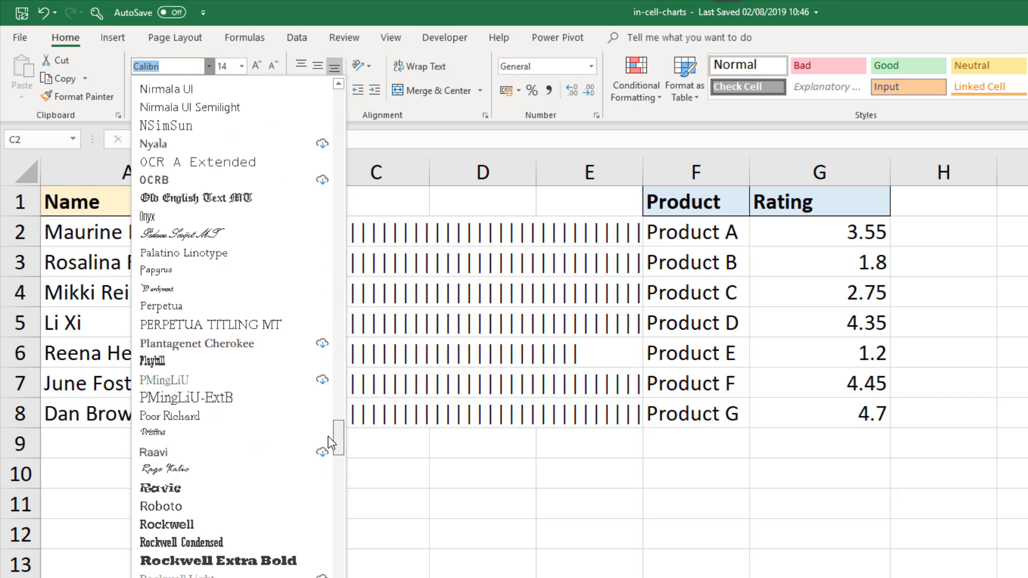
{"action": "left_click", "coordinate": [233, 369]}
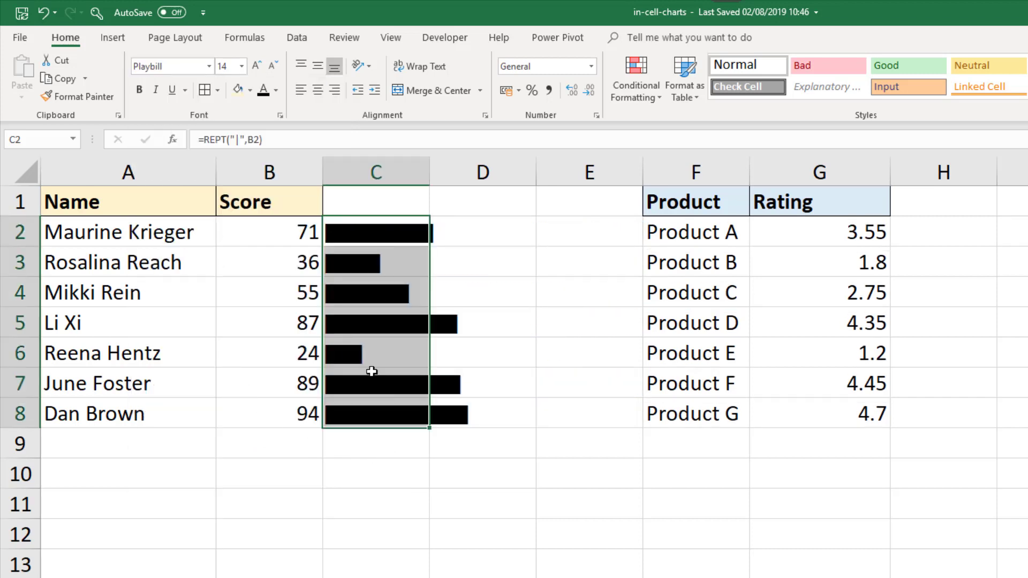
Colour the Playbill bars in C2:C8 dark green
{"action": "left_click", "coordinate": [276, 94]}
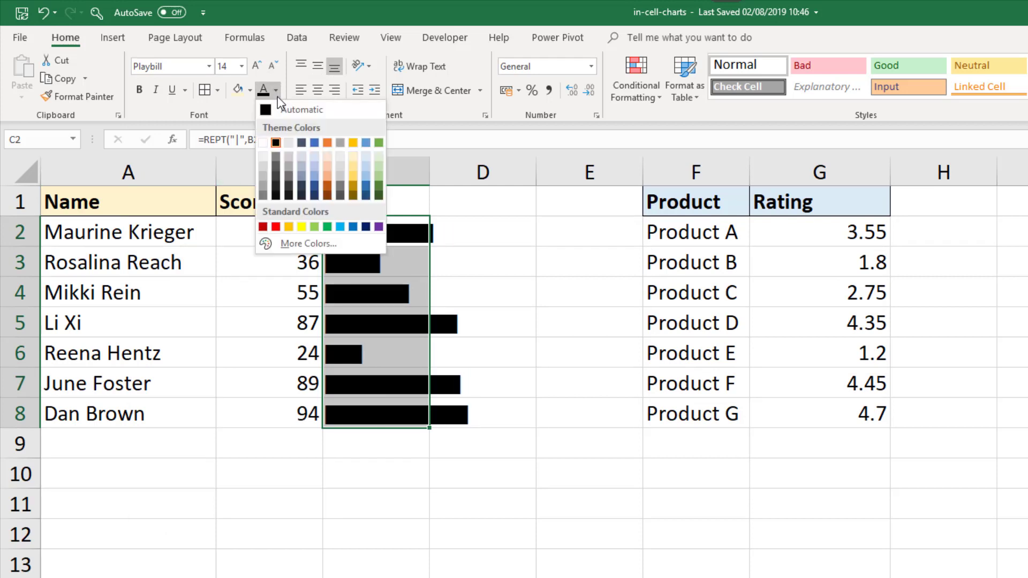
{"action": "left_click", "coordinate": [378, 188]}
{"action": "left_click", "coordinate": [510, 493]}
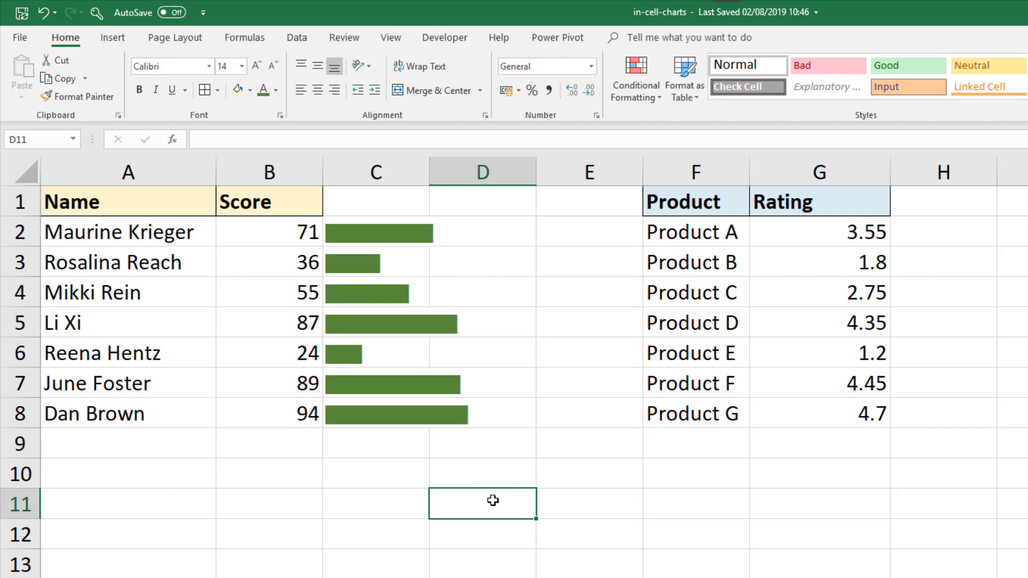
Test the bar by changing B4 to 89, then restore its original score of 55
{"action": "left_click", "coordinate": [287, 293]}
{"action": "type", "text": "89"}
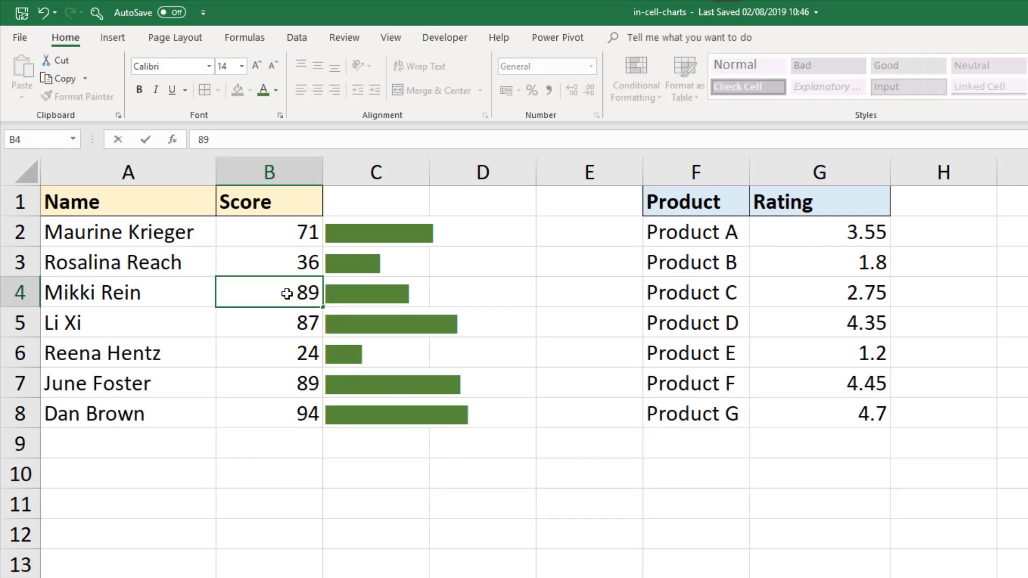
{"action": "key", "text": "Return"}
{"action": "left_click", "coordinate": [287, 294]}
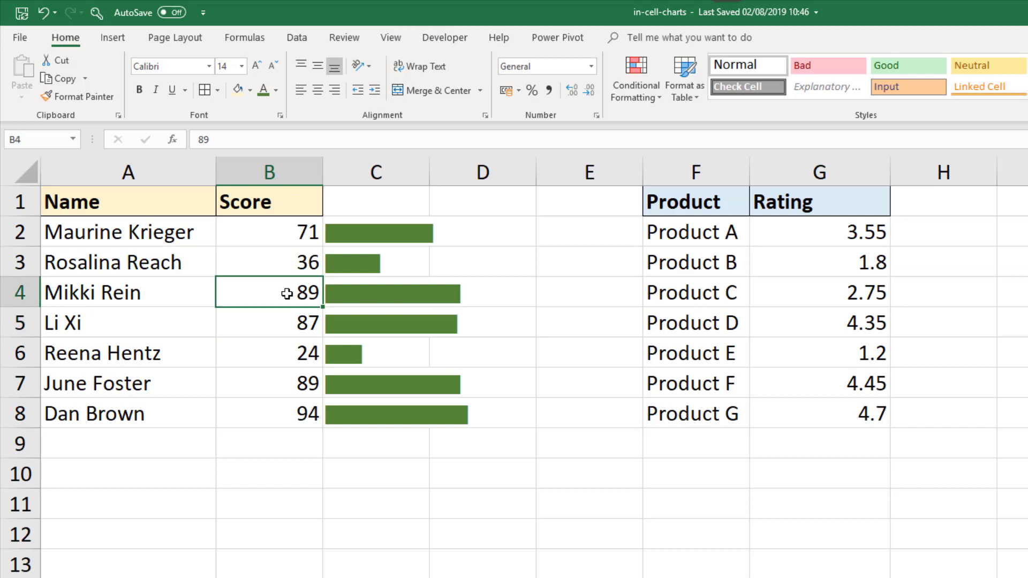
{"action": "type", "text": "55"}
{"action": "key", "text": "Return"}
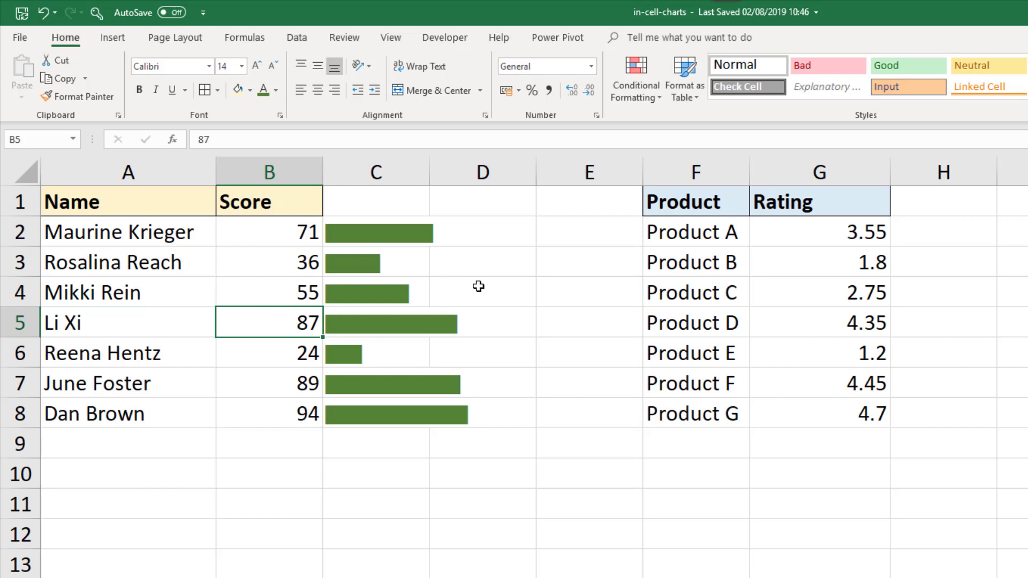
Start a formula-based conditional formatting rule on C2:C8 with the condition =B2<60
{"action": "left_click_drag", "start_coordinate": [352, 231], "coordinate": [360, 412]}
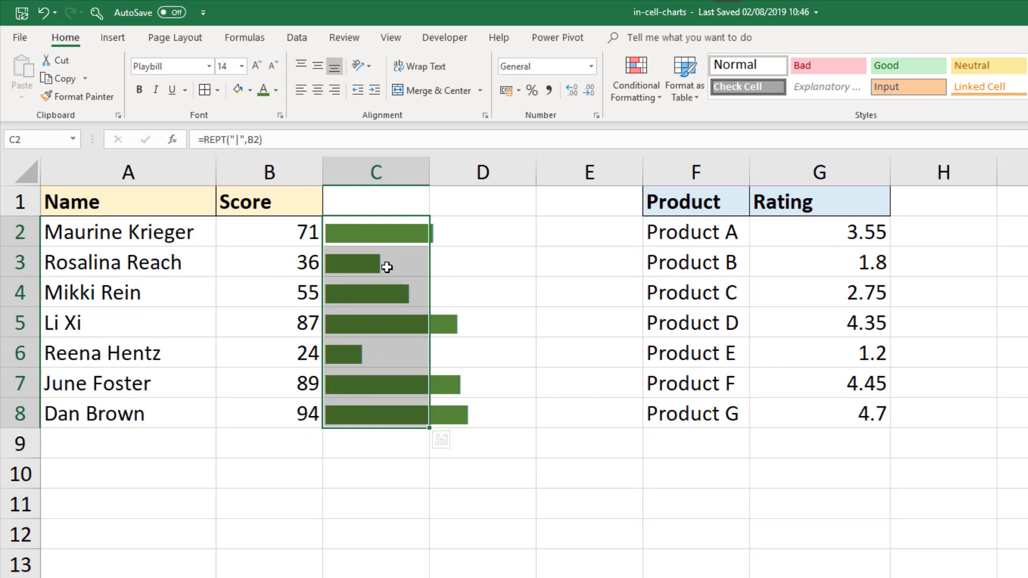
{"action": "left_click", "coordinate": [649, 99]}
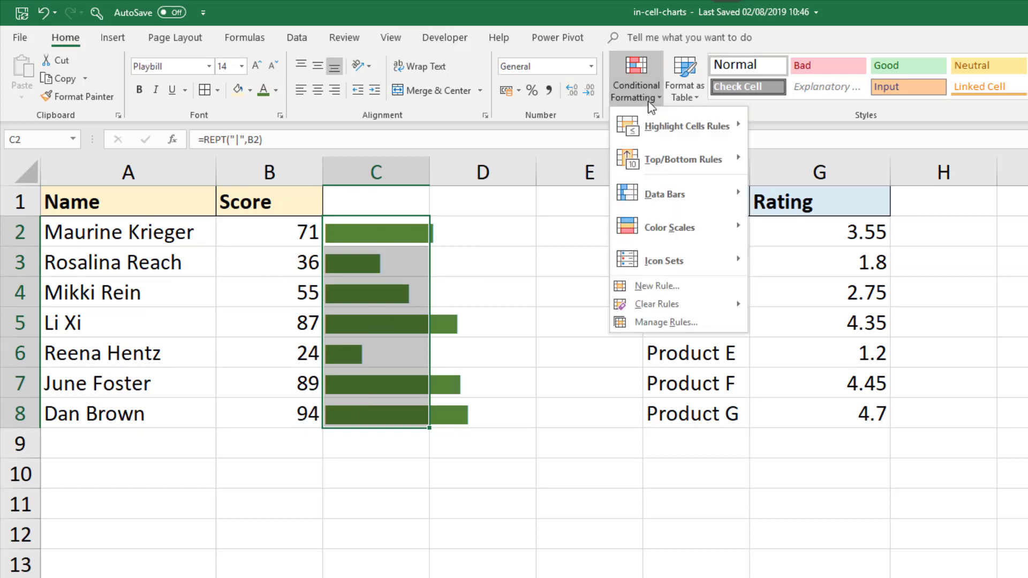
{"action": "left_click", "coordinate": [650, 292]}
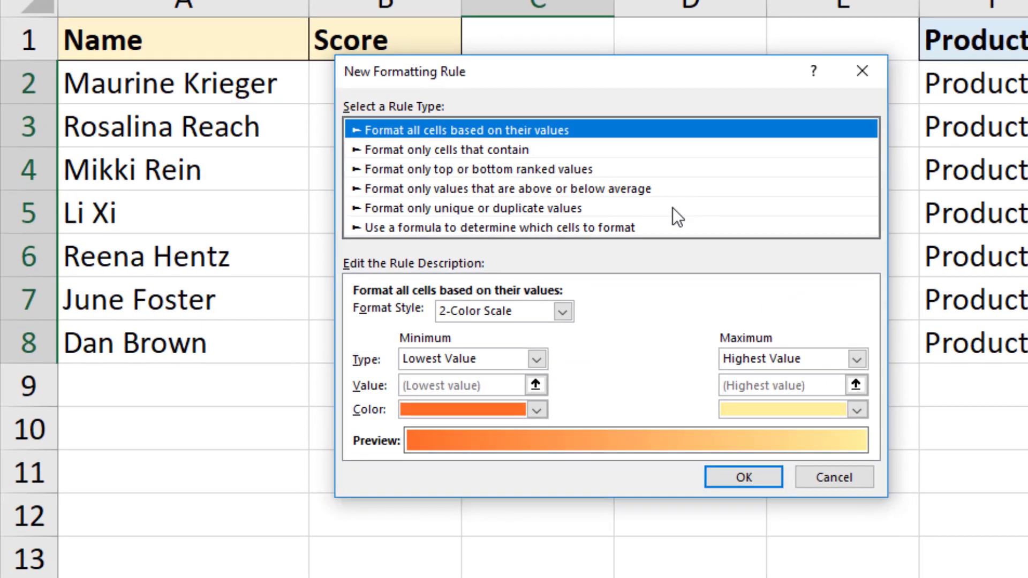
{"action": "left_click", "coordinate": [621, 227]}
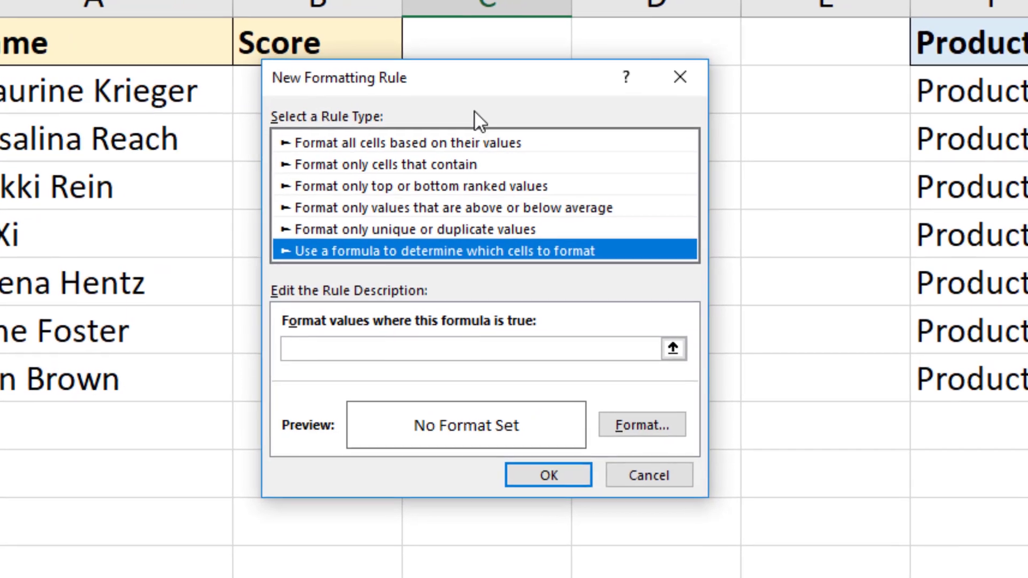
{"action": "left_click_drag", "start_coordinate": [429, 81], "coordinate": [615, 72]}
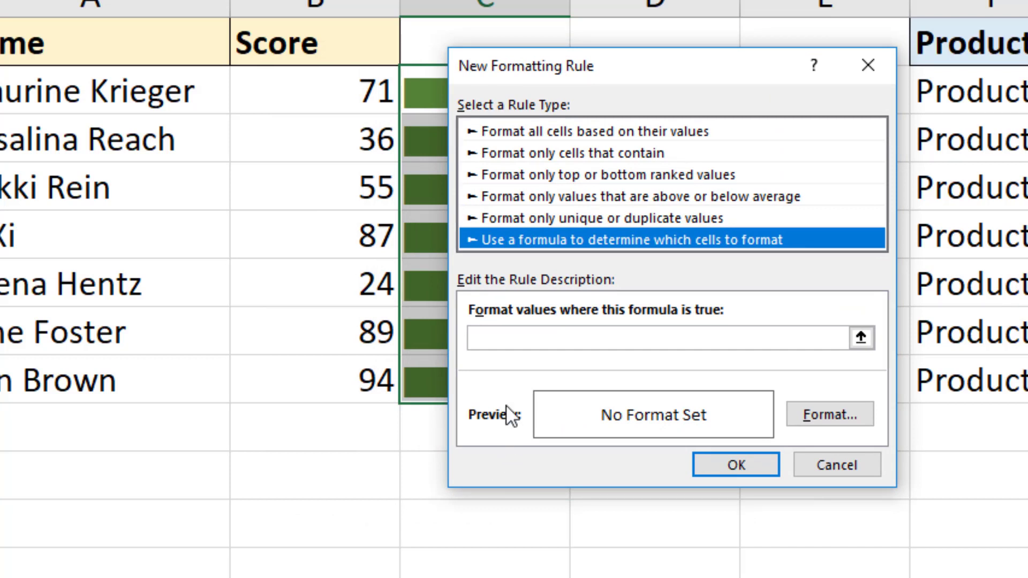
{"action": "left_click", "coordinate": [523, 341]}
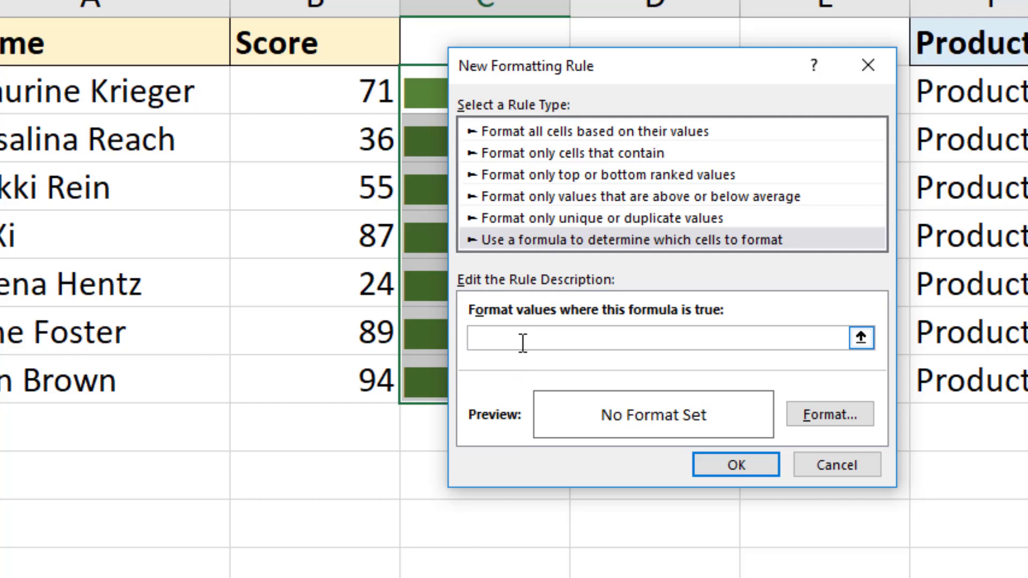
{"action": "type", "text": "=B2"}
{"action": "type", "text": "<60"}
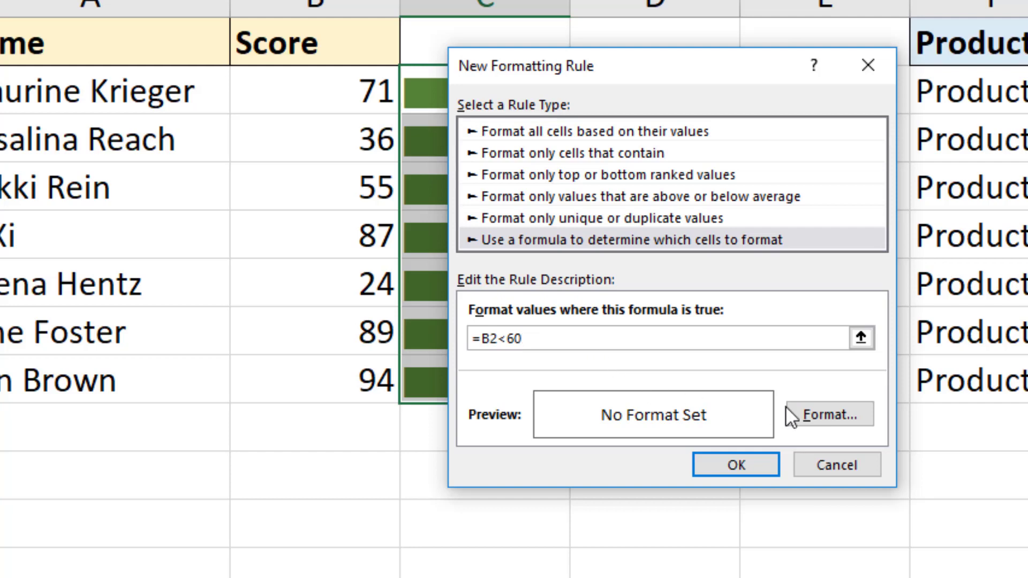
Give the rule an orange font colour and apply it to the bars
{"action": "left_click", "coordinate": [822, 417]}
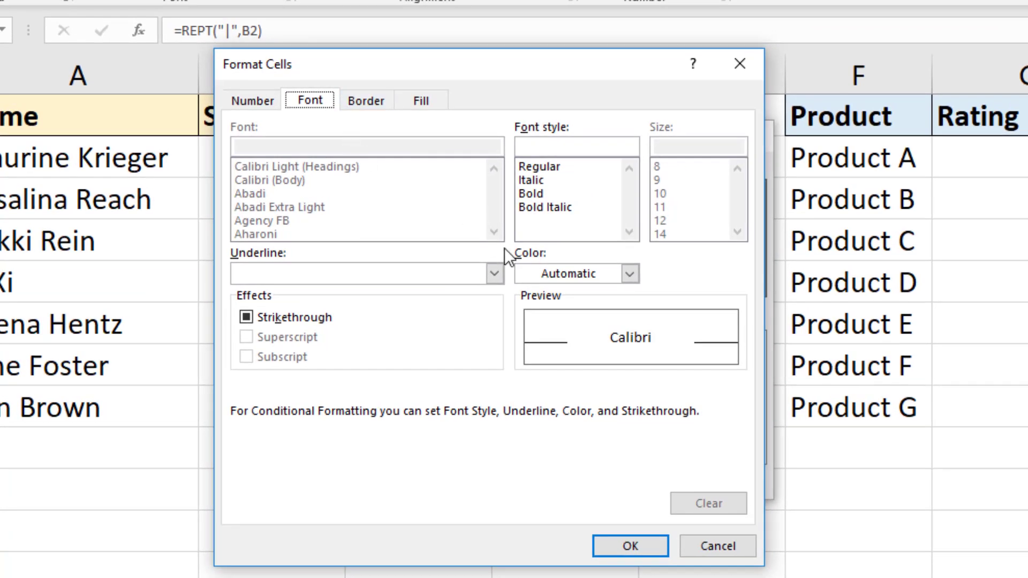
{"action": "left_click", "coordinate": [558, 271]}
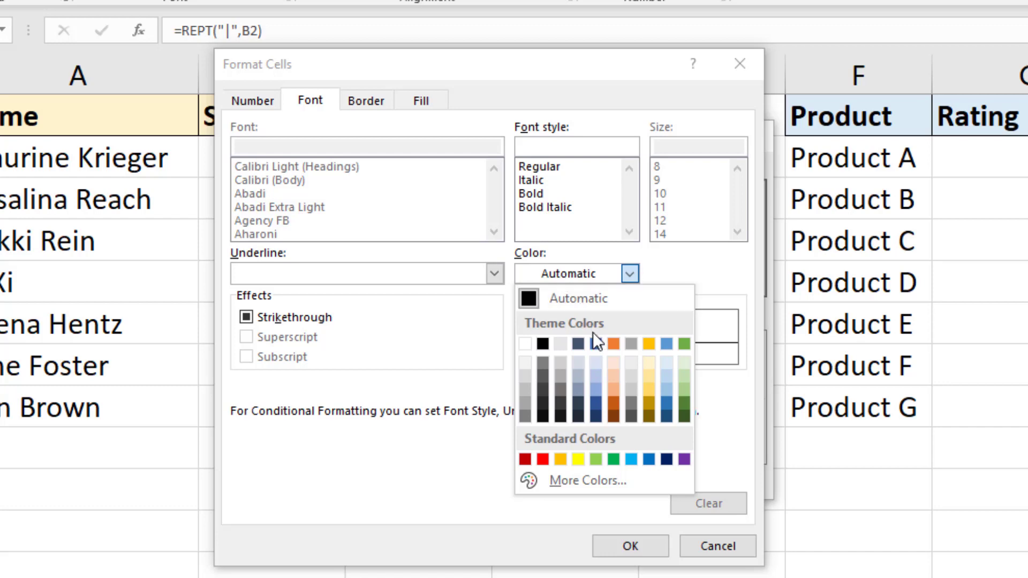
{"action": "left_click", "coordinate": [616, 403]}
{"action": "left_click", "coordinate": [630, 546]}
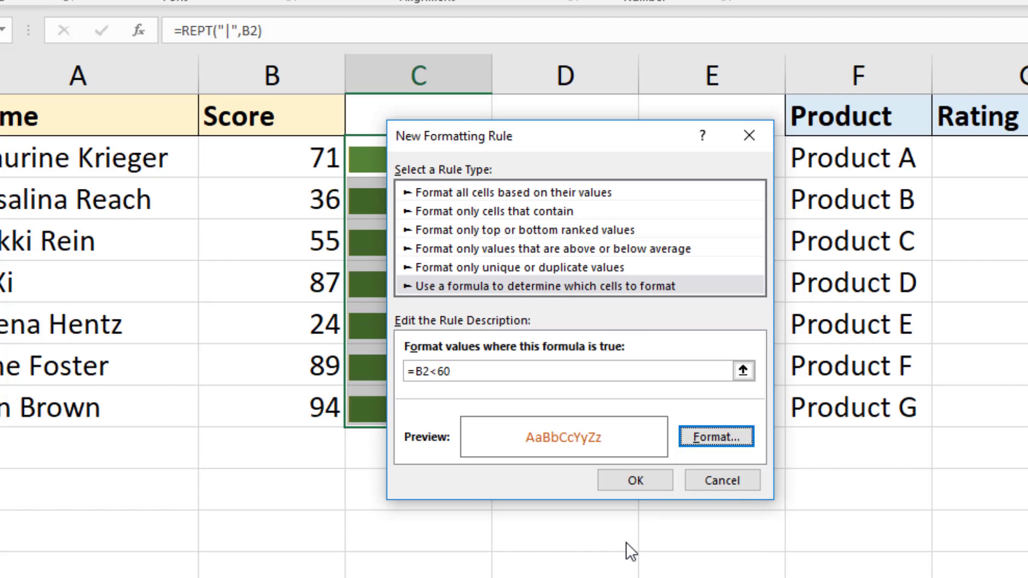
{"action": "left_click", "coordinate": [624, 483]}
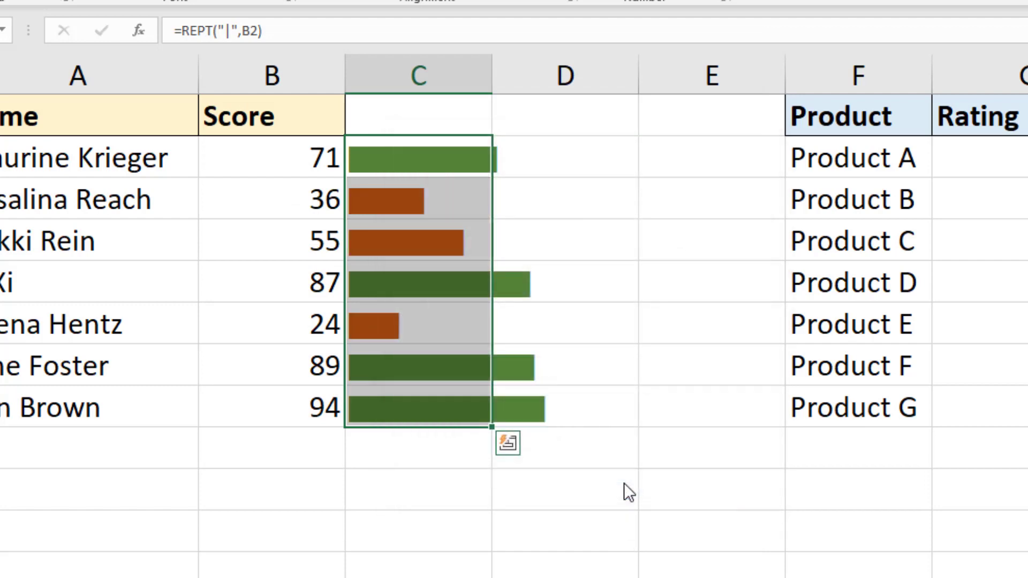
{"action": "left_click", "coordinate": [593, 482]}
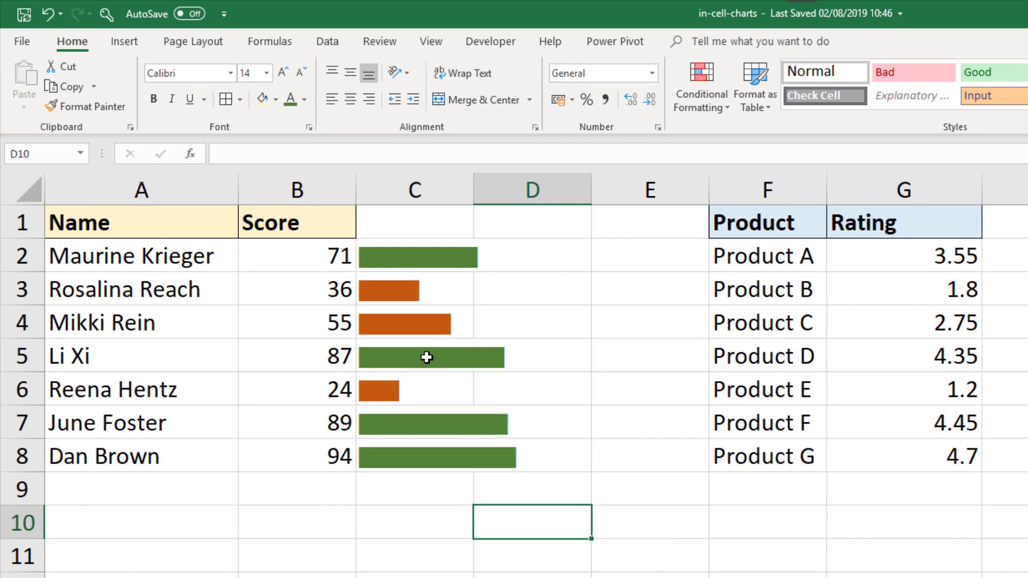
{"action": "left_click", "coordinate": [333, 256]}
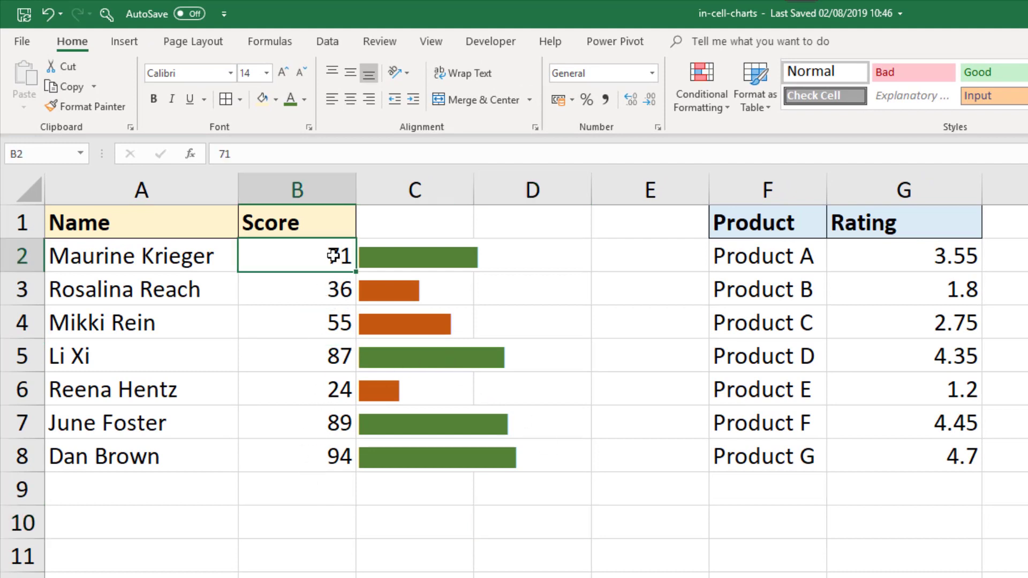
{"action": "type", "text": "46"}
{"action": "key", "text": "Return"}
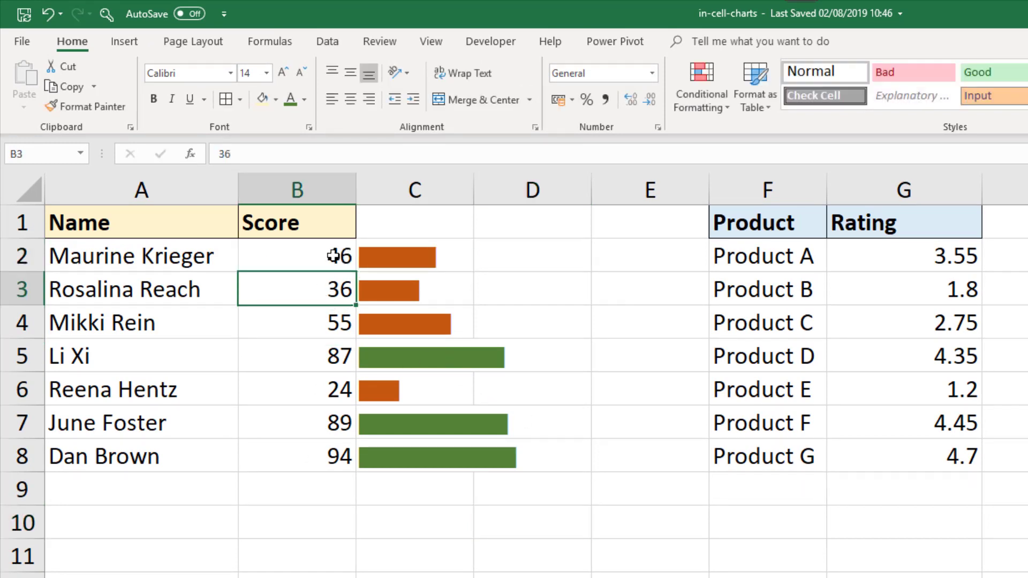
{"action": "left_click", "coordinate": [333, 256]}
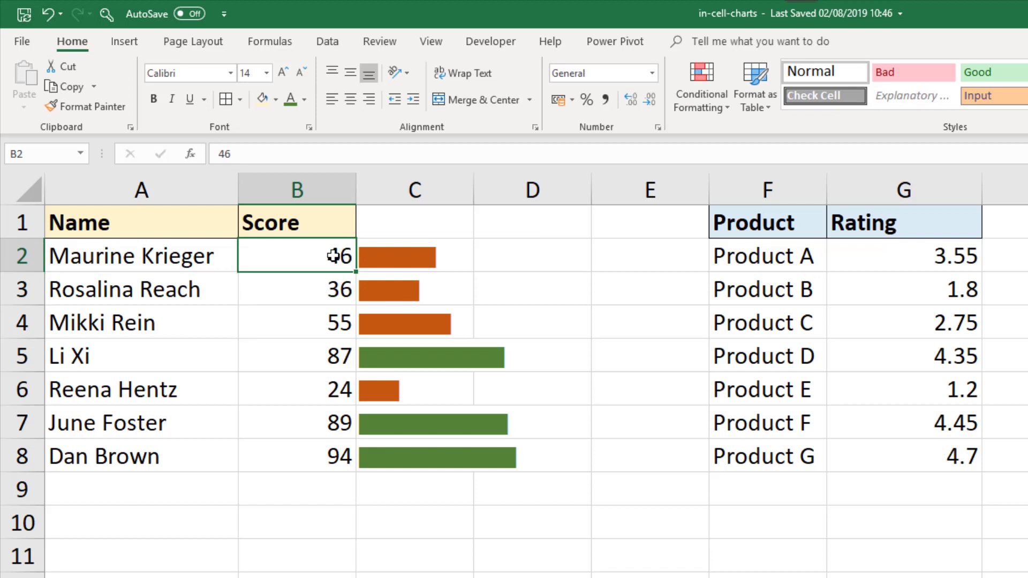
{"action": "key", "text": "ctrl+z"}
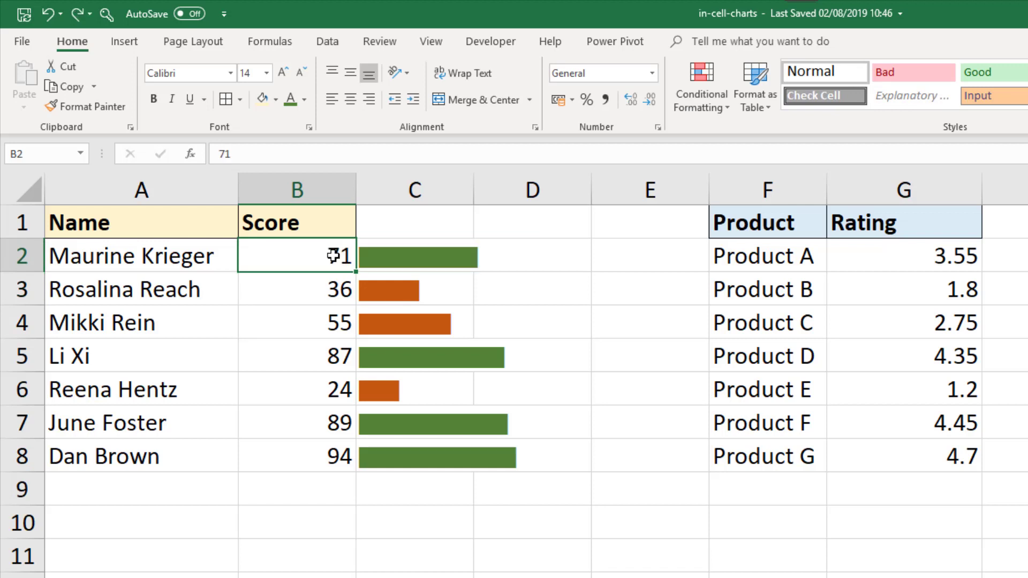
{"action": "left_click", "coordinate": [551, 516]}
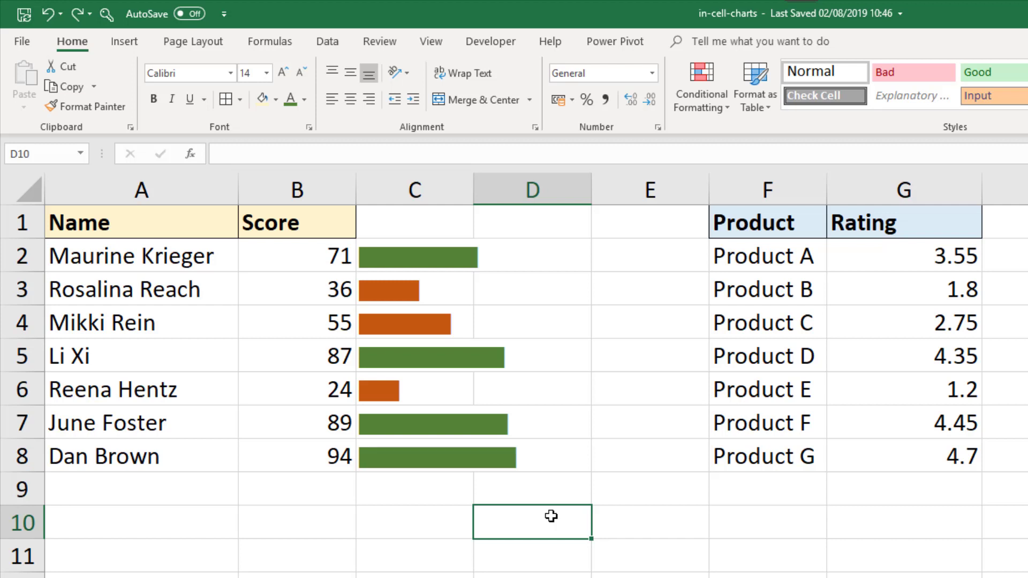
Hide columns A through D and select cell H2 beside the ratings
{"action": "left_click_drag", "start_coordinate": [201, 198], "coordinate": [524, 190]}
{"action": "right_click", "coordinate": [522, 193]}
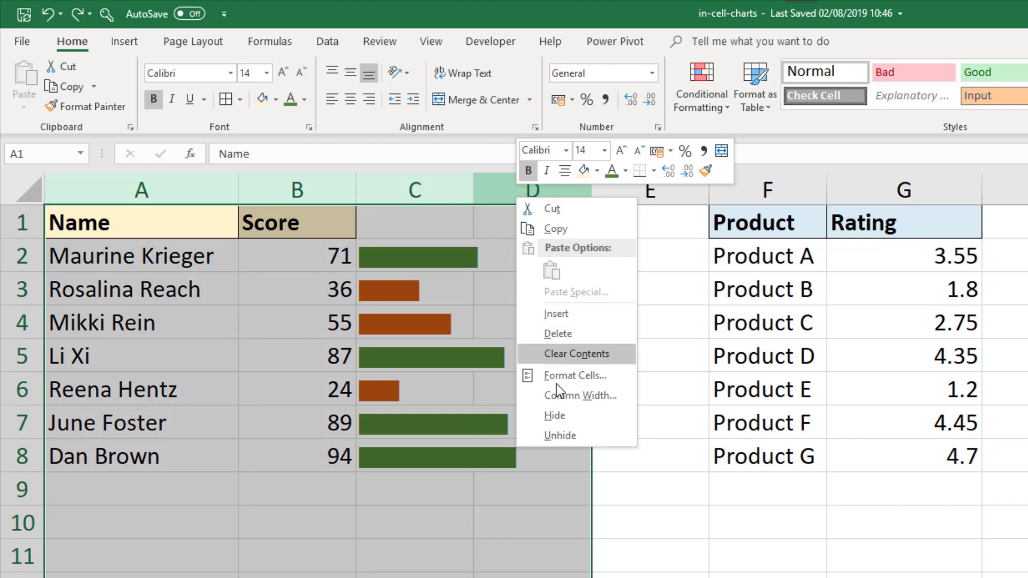
{"action": "left_click", "coordinate": [560, 416]}
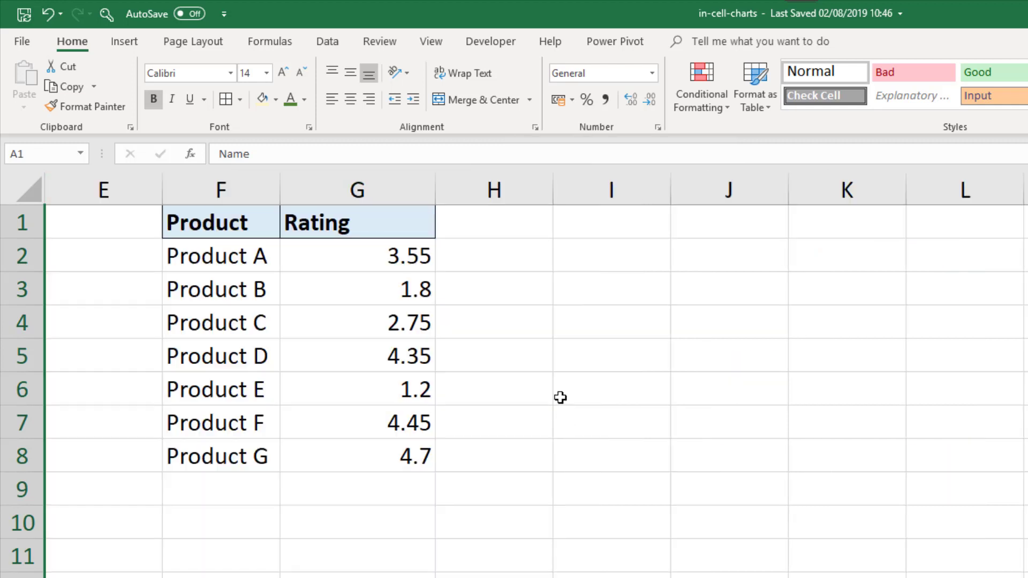
{"action": "left_click", "coordinate": [518, 265]}
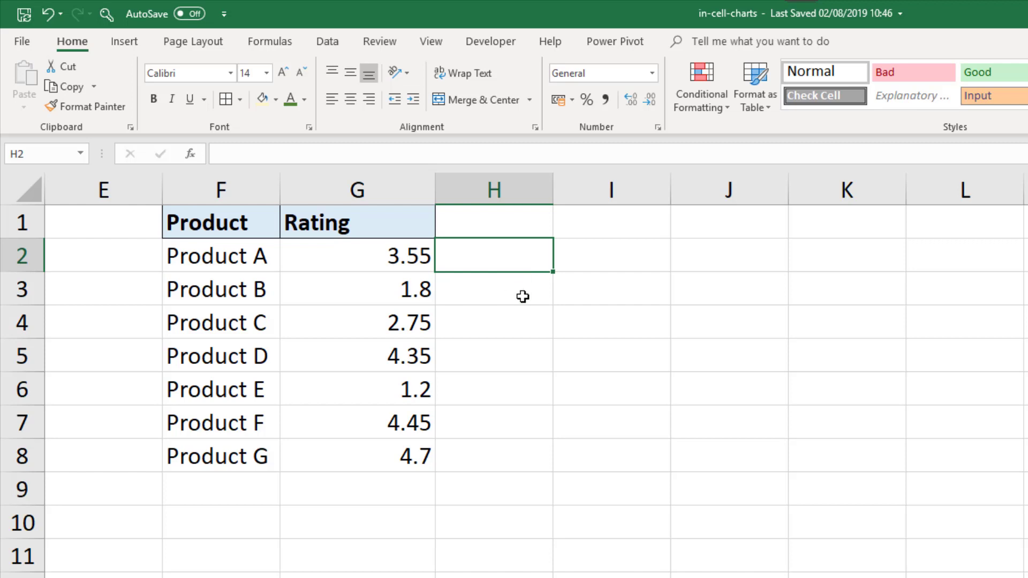
Insert the Wingdings filled star symbol, character code 171, into cell J3
{"action": "left_click", "coordinate": [676, 287]}
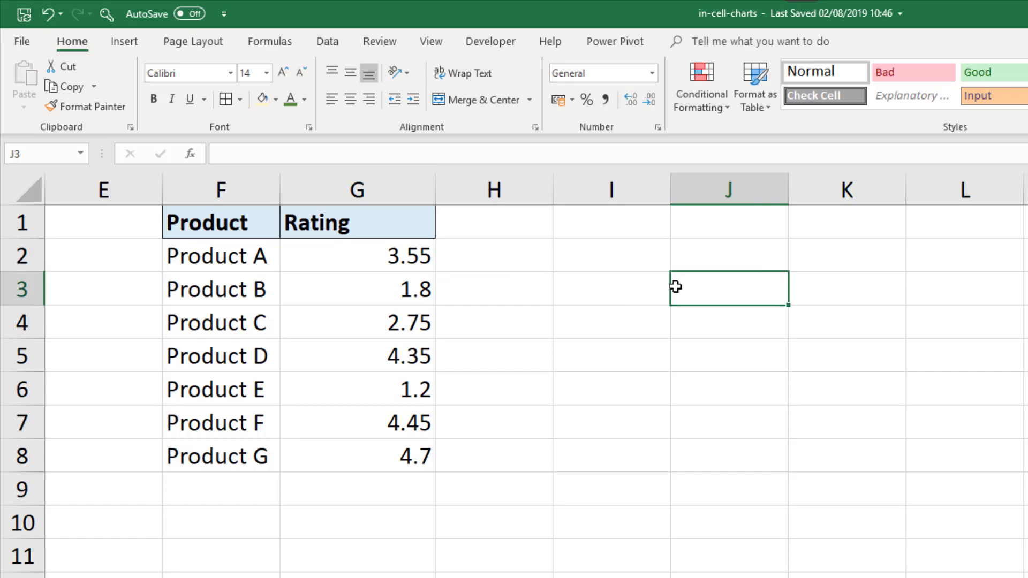
{"action": "left_click", "coordinate": [128, 43]}
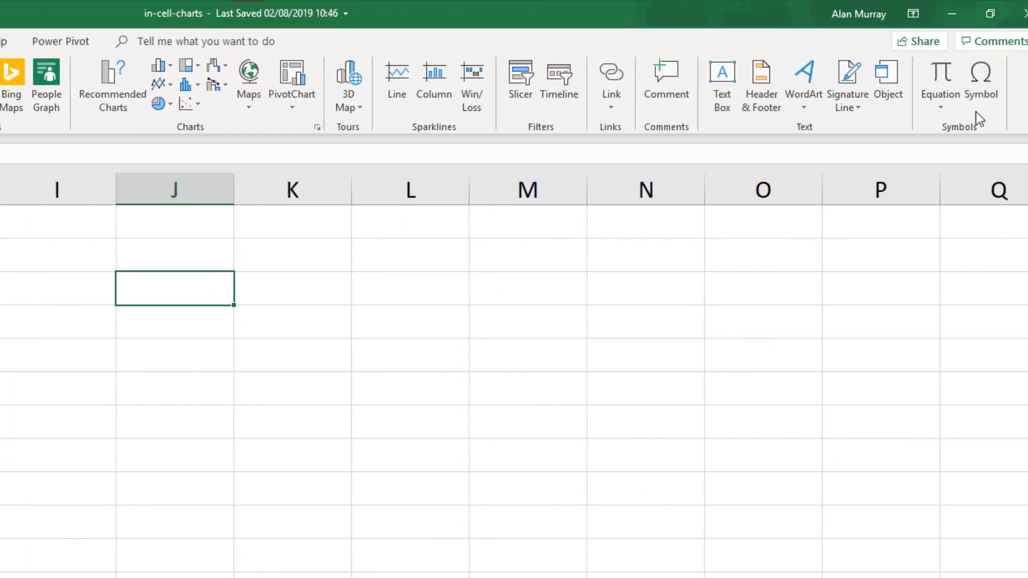
{"action": "left_click", "coordinate": [960, 99]}
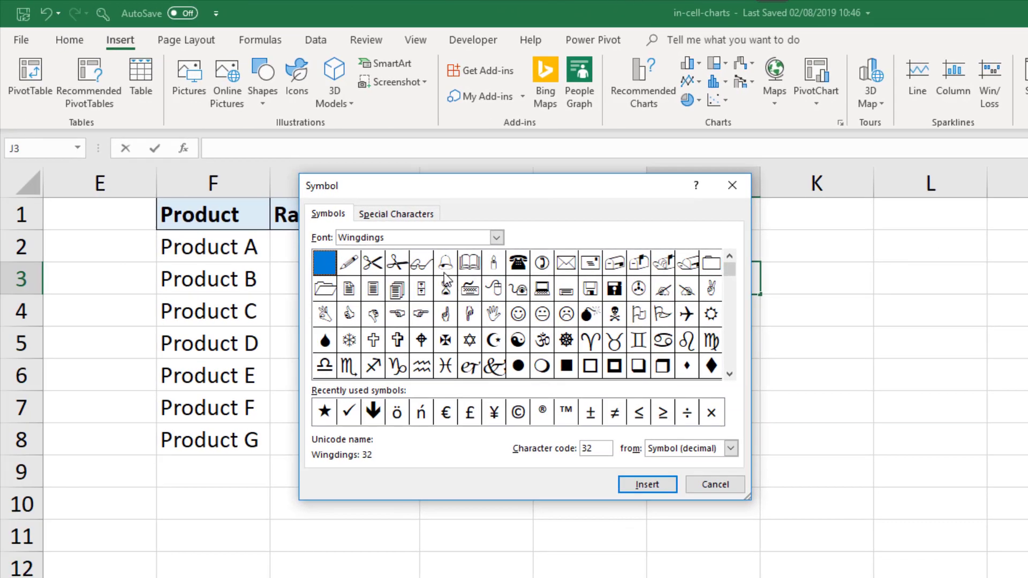
{"action": "left_click", "coordinate": [730, 374]}
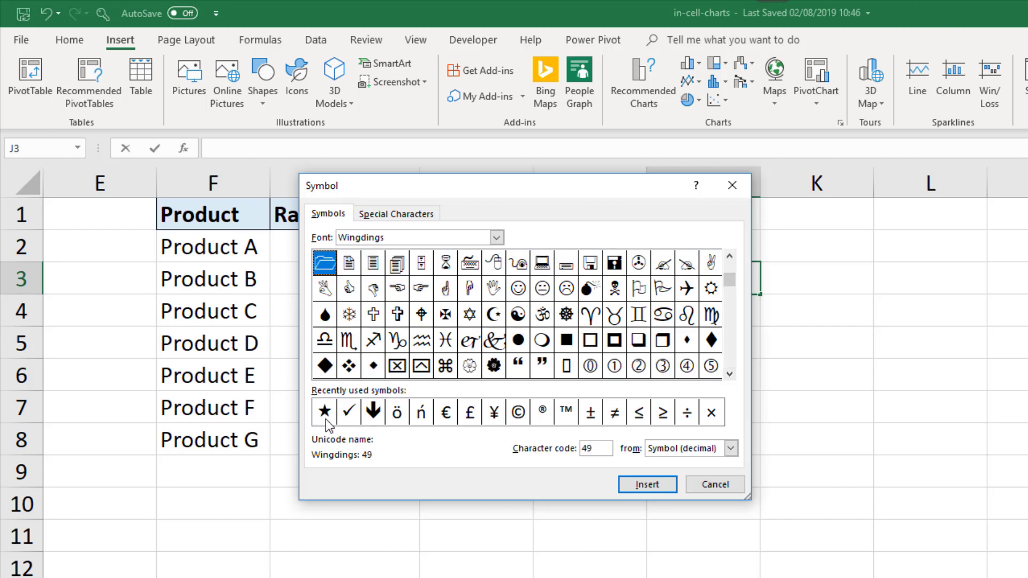
{"action": "left_click", "coordinate": [732, 376]}
{"action": "left_click", "coordinate": [731, 376]}
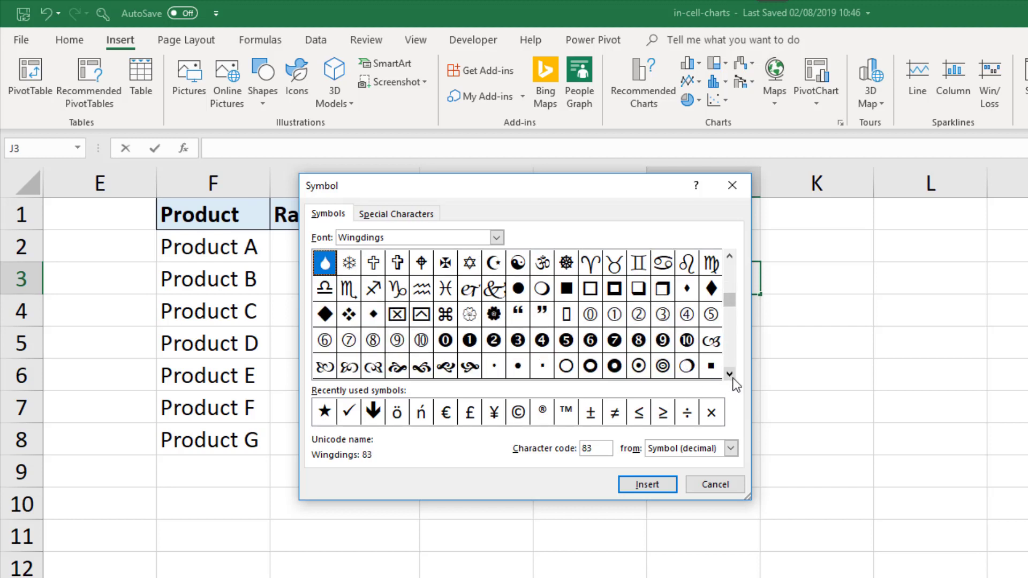
{"action": "left_click", "coordinate": [731, 376]}
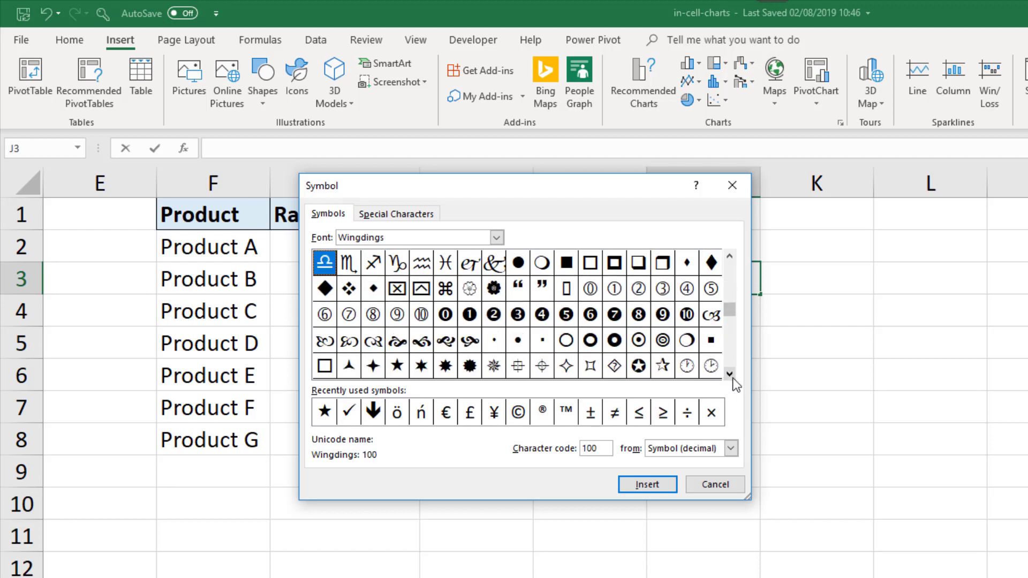
{"action": "left_click", "coordinate": [397, 368]}
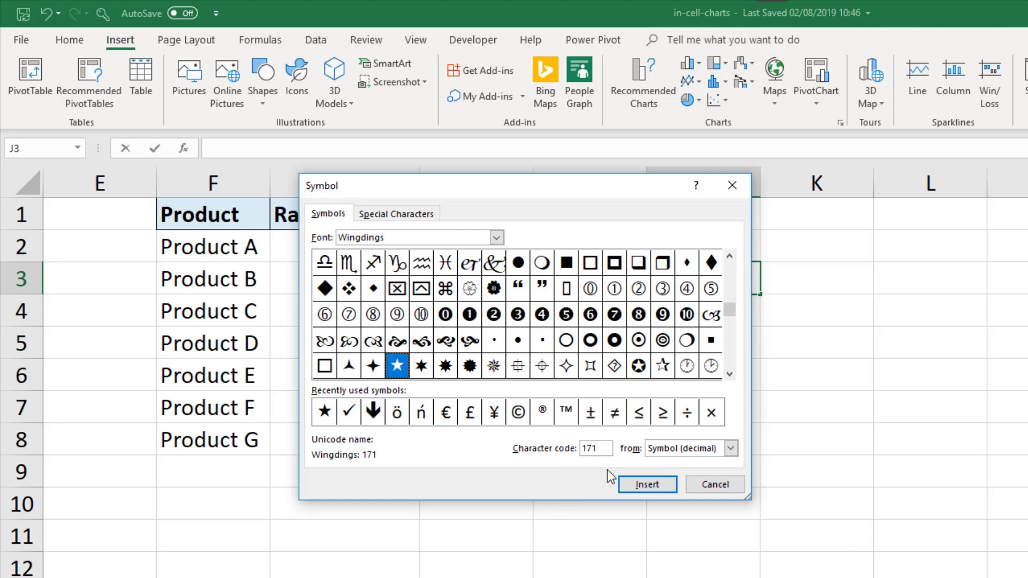
{"action": "left_click", "coordinate": [639, 490]}
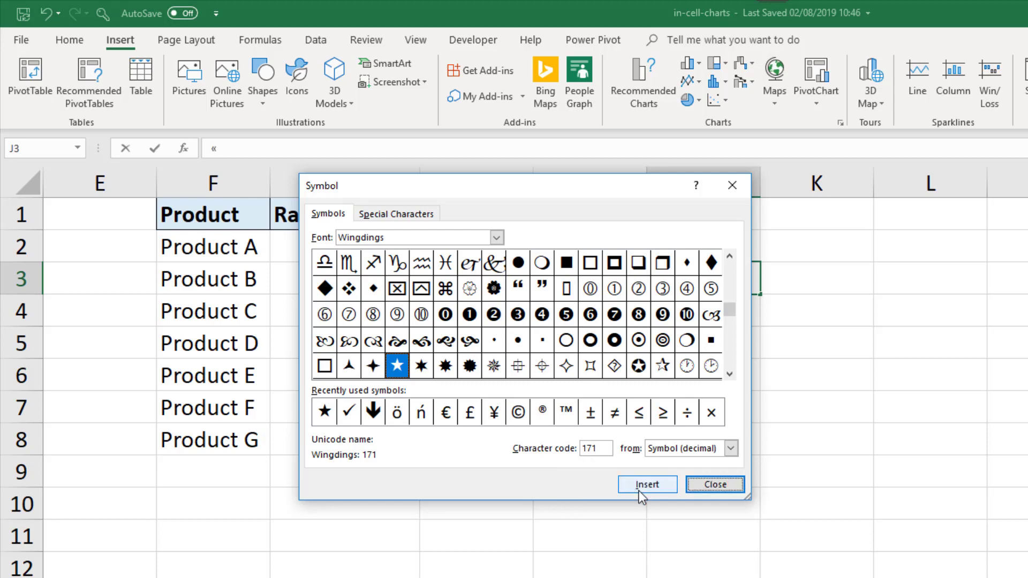
{"action": "left_click", "coordinate": [699, 487]}
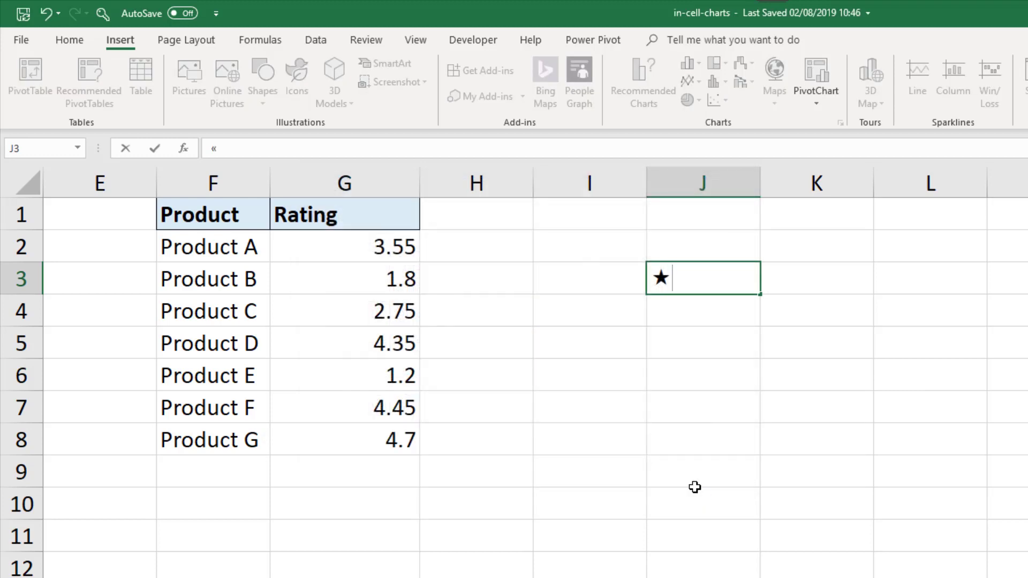
Copy the star character from J3 and select H2 for the rating formula
{"action": "double_click", "coordinate": [659, 286]}
{"action": "key", "text": "ctrl+c"}
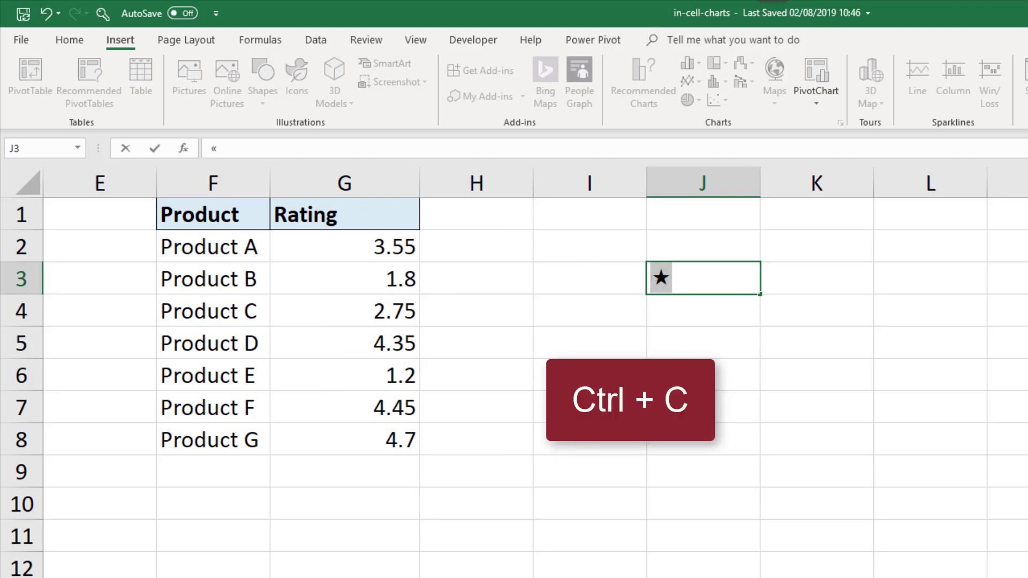
{"action": "key", "text": "Return"}
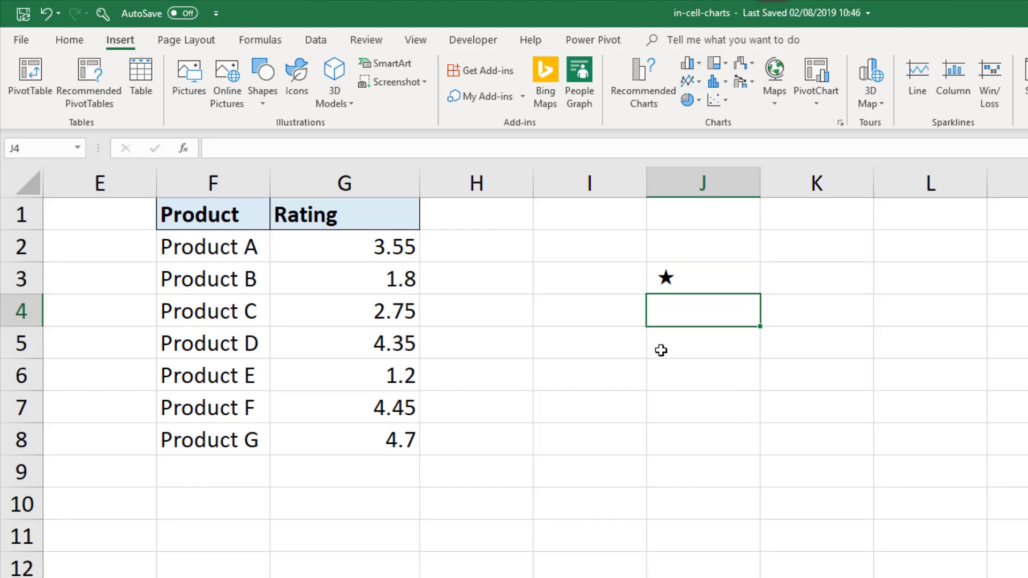
{"action": "left_click", "coordinate": [700, 274]}
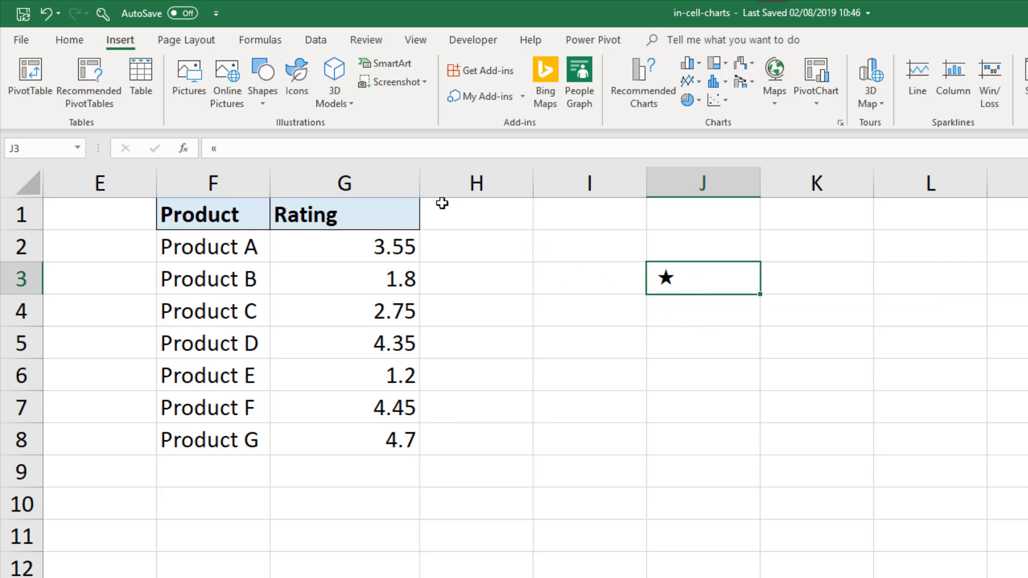
{"action": "left_click", "coordinate": [80, 41]}
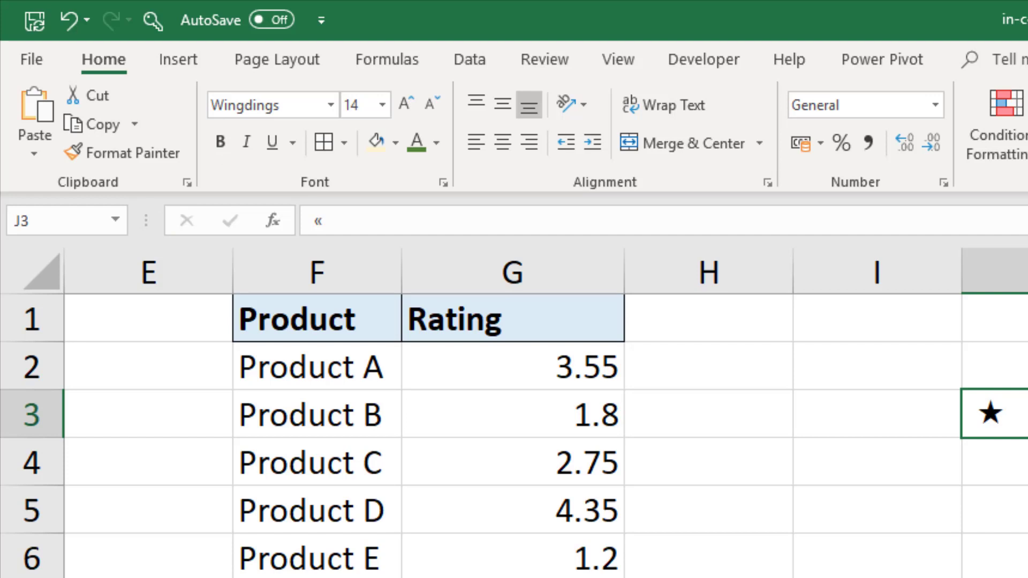
{"action": "left_click", "coordinate": [695, 378]}
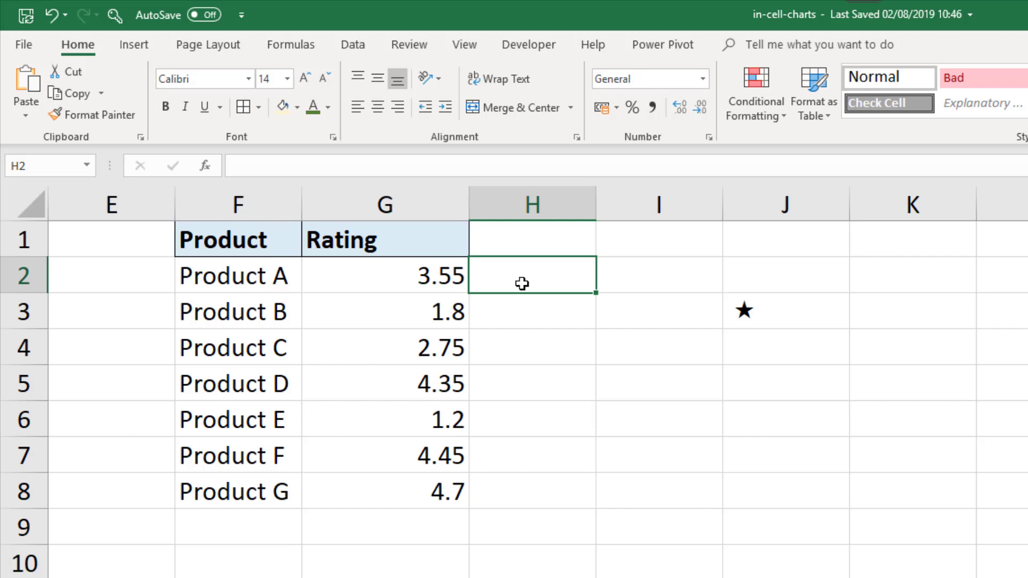
Enter =REPT("«",G2) in H2 to repeat the star character by Product A's 3.55 rating
{"action": "type", "text": "=rep"}
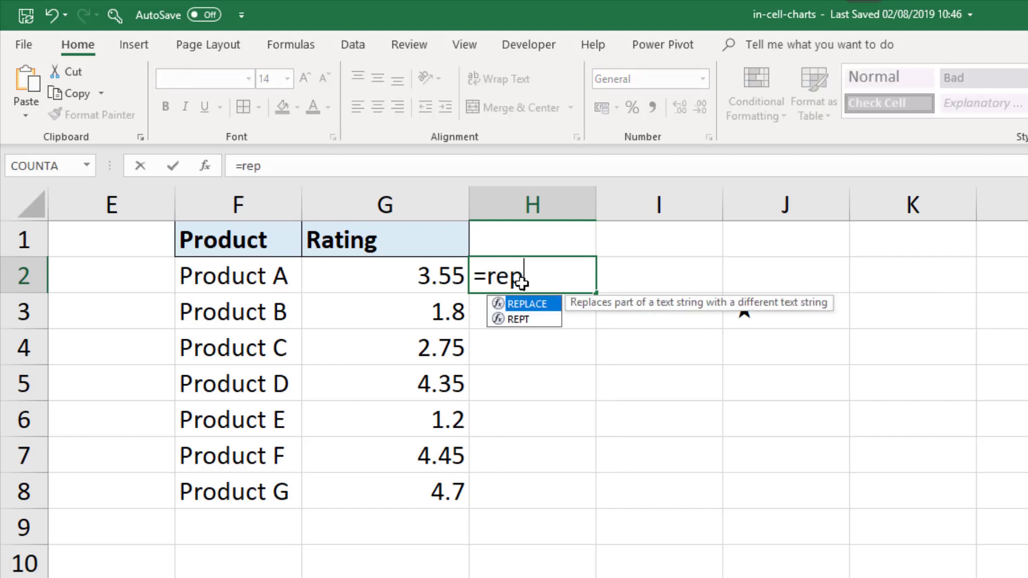
{"action": "type", "text": "t("}
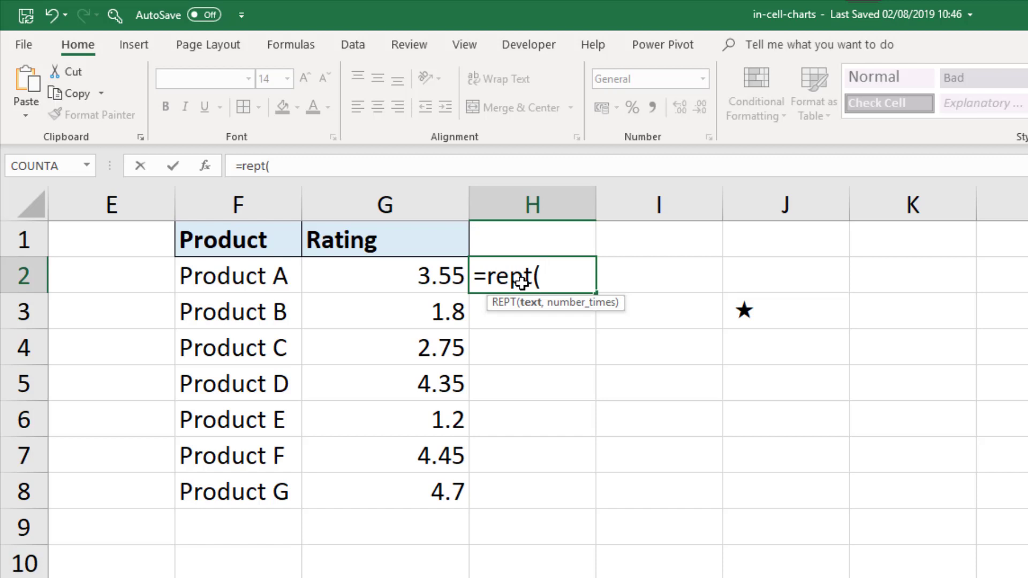
{"action": "type", "text": "\"«"}
{"action": "type", "text": "\","}
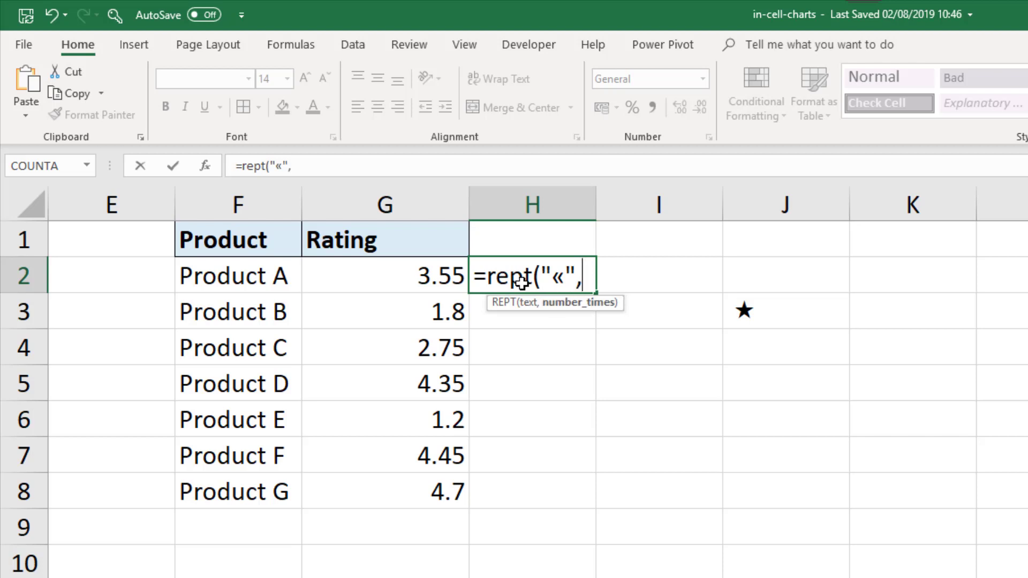
{"action": "left_click", "coordinate": [405, 276]}
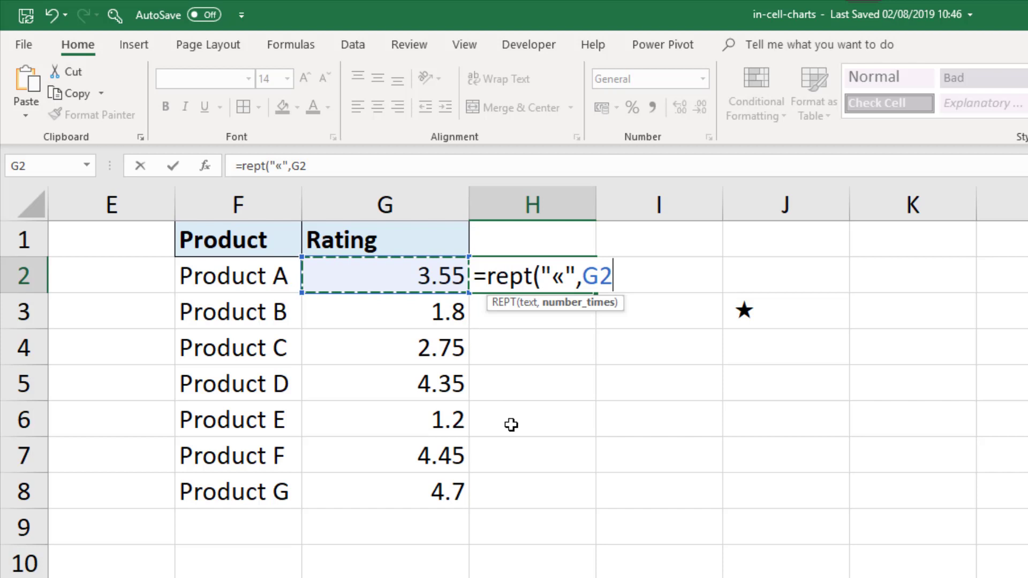
{"action": "type", "text": ")"}
{"action": "key", "text": "Return"}
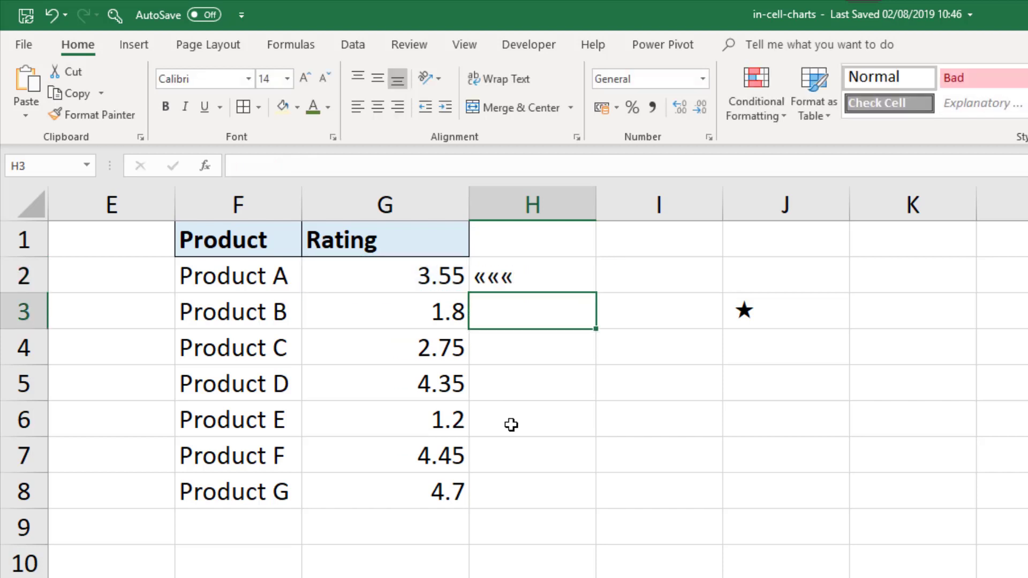
{"action": "left_click", "coordinate": [588, 277]}
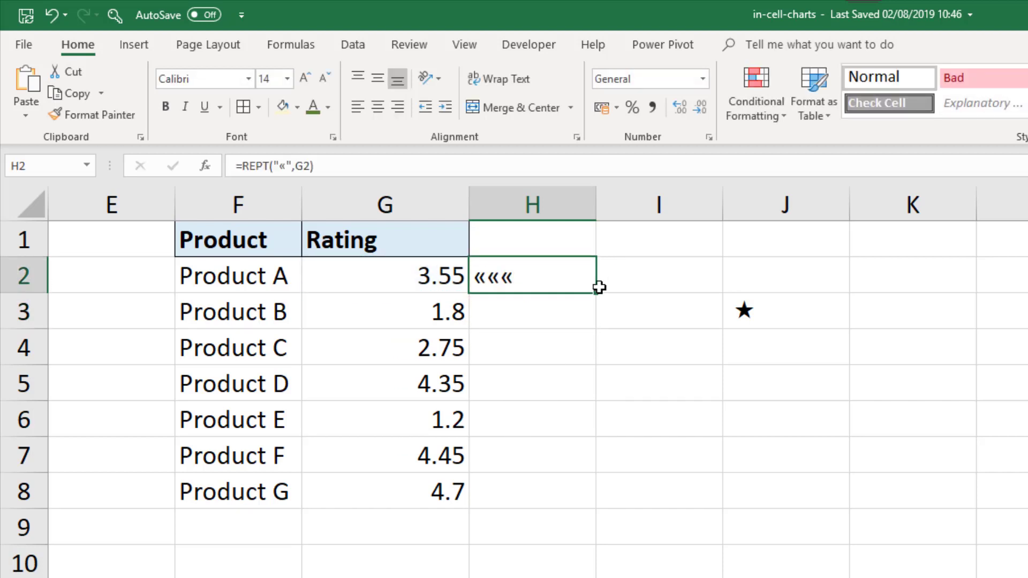
Fill the star formula down to H8 and set H2:H8 to the Wingdings font
{"action": "left_click_drag", "start_coordinate": [596, 301], "coordinate": [568, 499]}
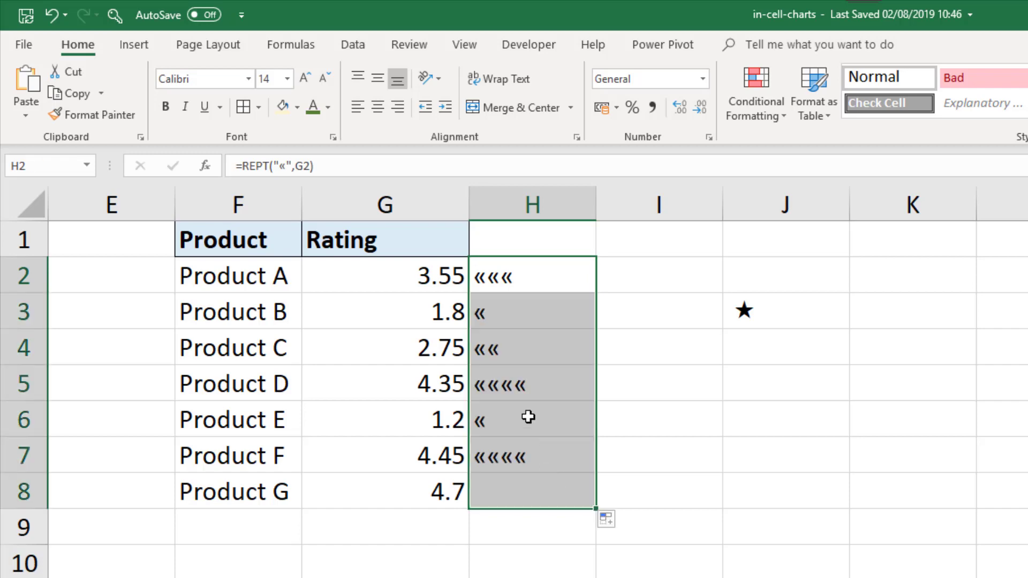
{"action": "left_click", "coordinate": [248, 78]}
{"action": "left_click_drag", "start_coordinate": [408, 138], "coordinate": [407, 577]}
{"action": "left_click", "coordinate": [214, 472]}
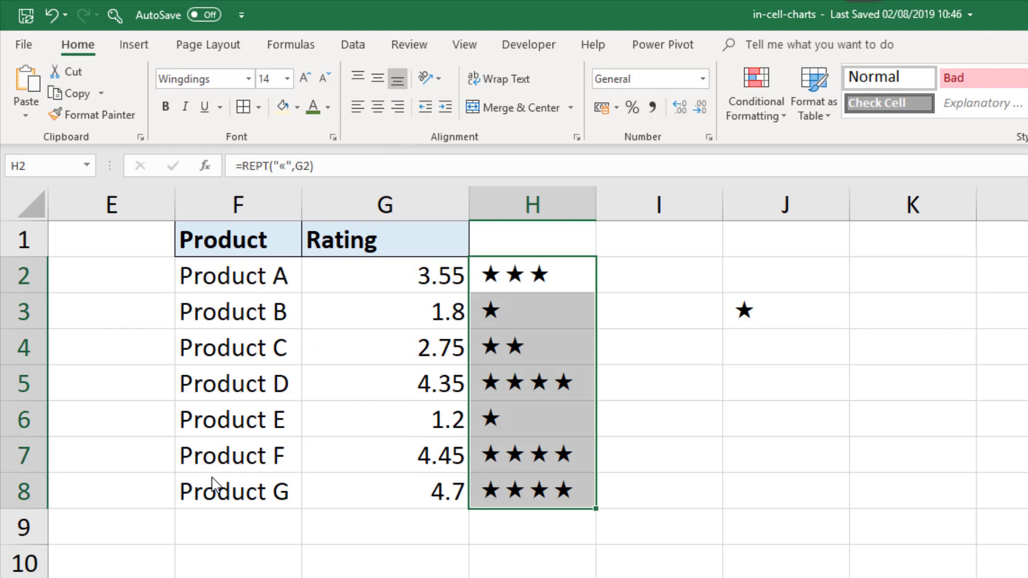
Delete the sample star from cell J3
{"action": "left_click", "coordinate": [792, 323]}
{"action": "key", "text": "Delete"}
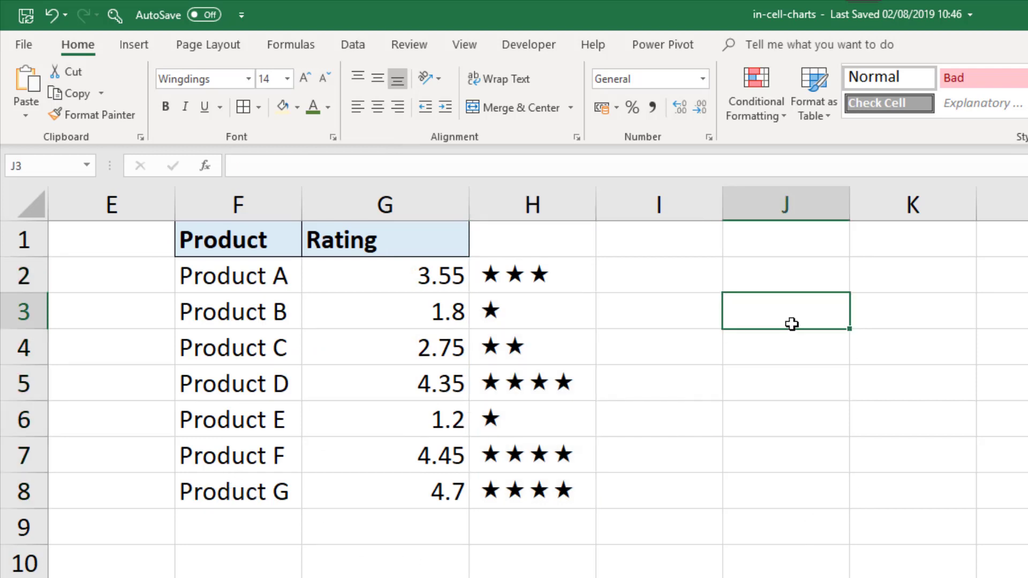
{"action": "left_click", "coordinate": [727, 455]}
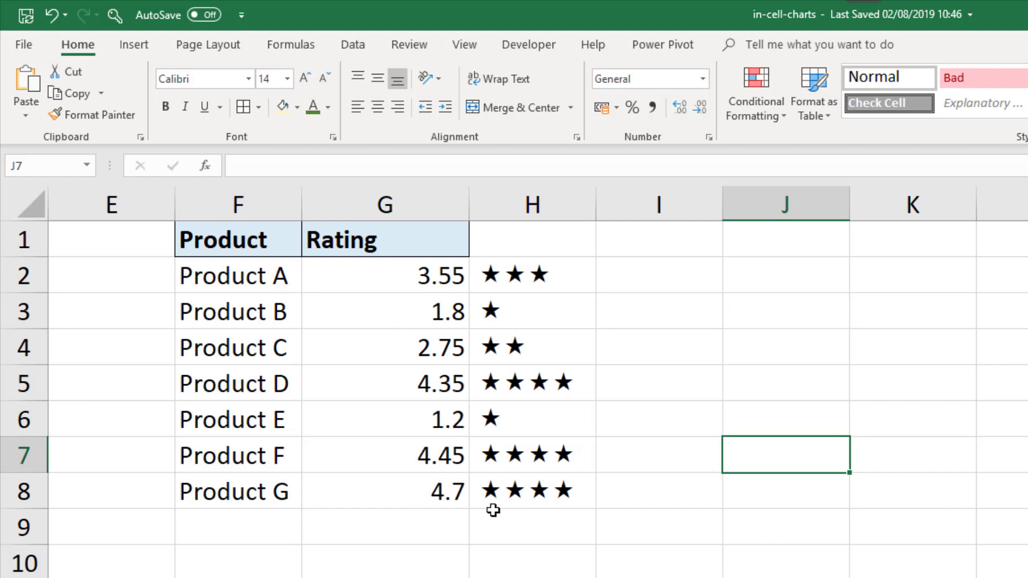
Colour the star ratings in H2:H8 Gold, Darker
{"action": "left_click_drag", "start_coordinate": [560, 280], "coordinate": [563, 488]}
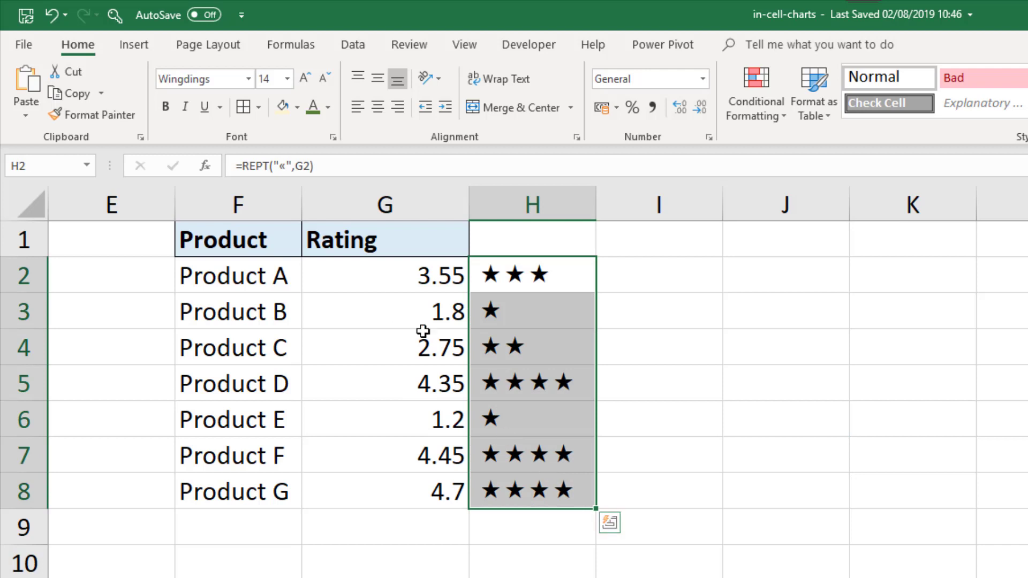
{"action": "left_click", "coordinate": [327, 107]}
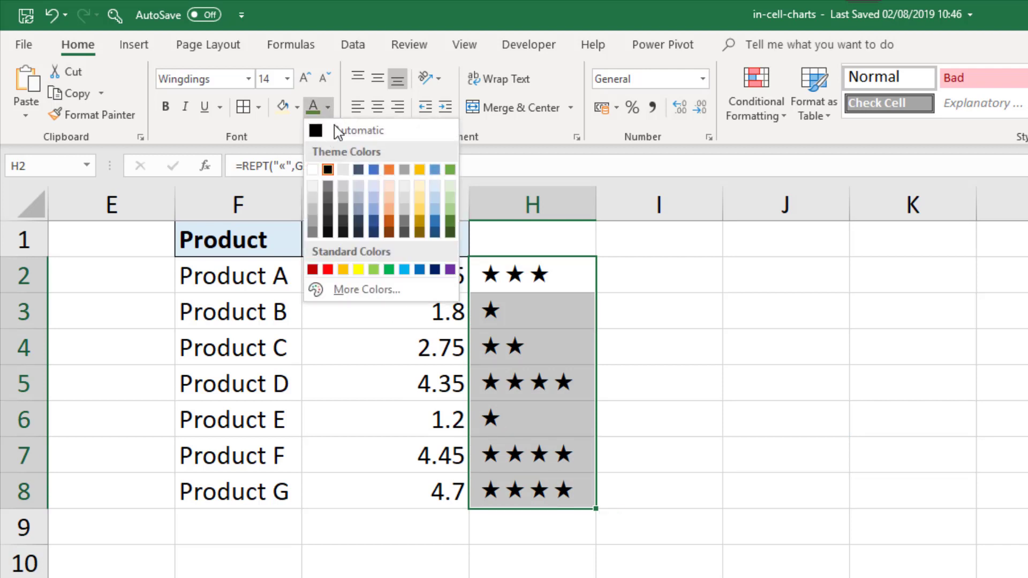
{"action": "left_click", "coordinate": [420, 226]}
{"action": "left_click", "coordinate": [645, 575]}
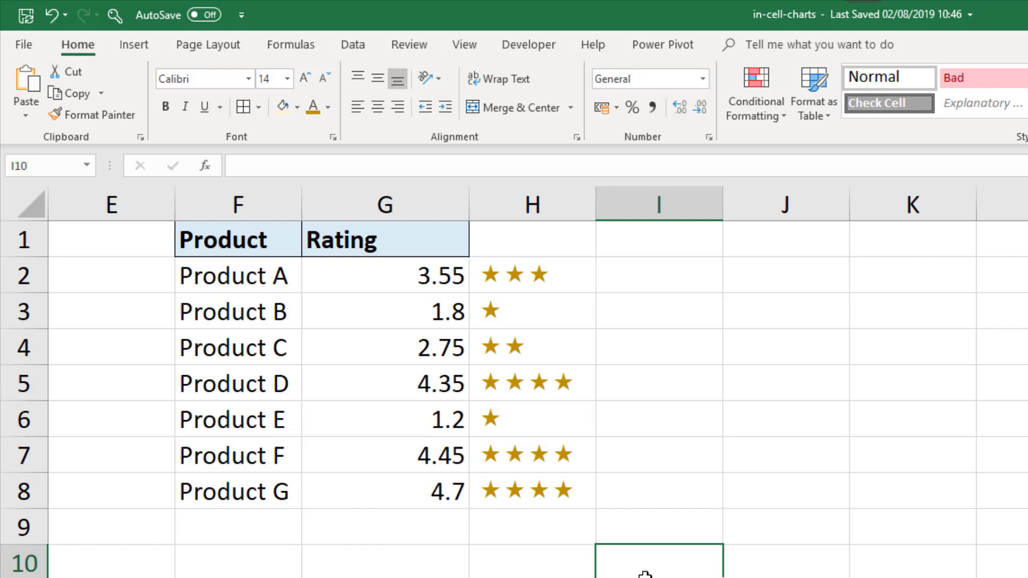
Compare Product G's 4.7 and Product A's 3.55 ratings with the star formula in H2
{"action": "left_click", "coordinate": [433, 494]}
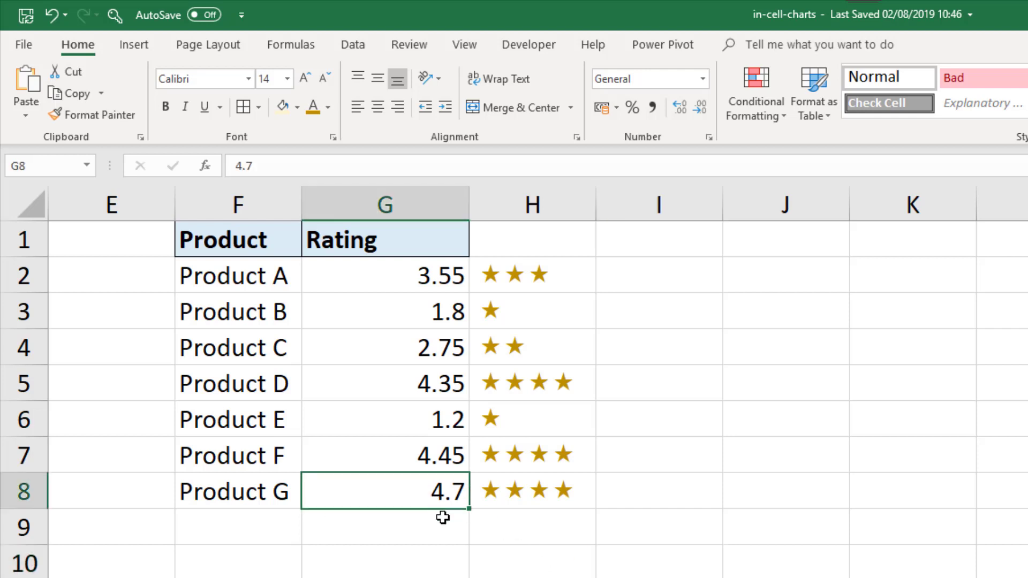
{"action": "left_click", "coordinate": [409, 271]}
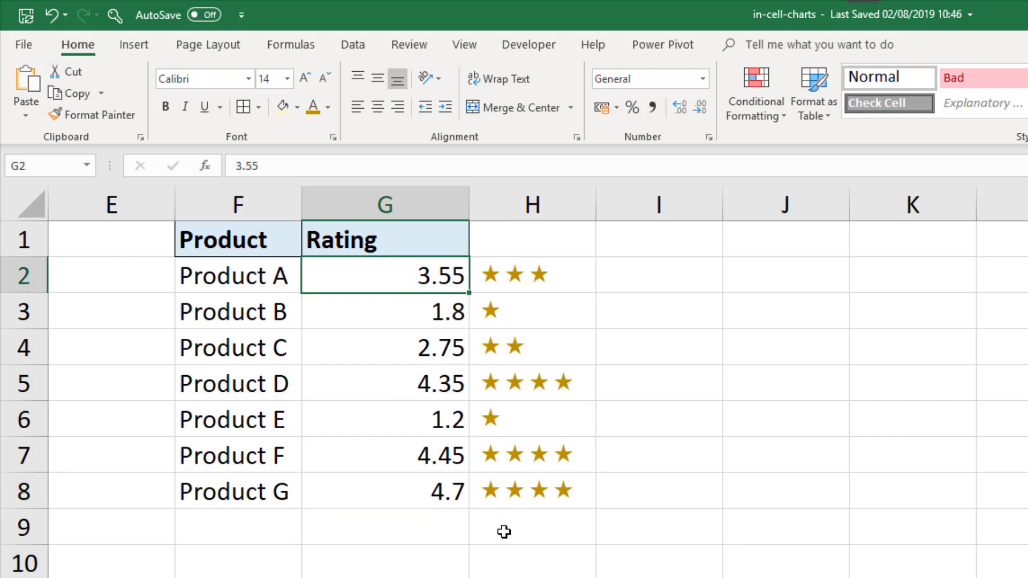
{"action": "left_click", "coordinate": [452, 498]}
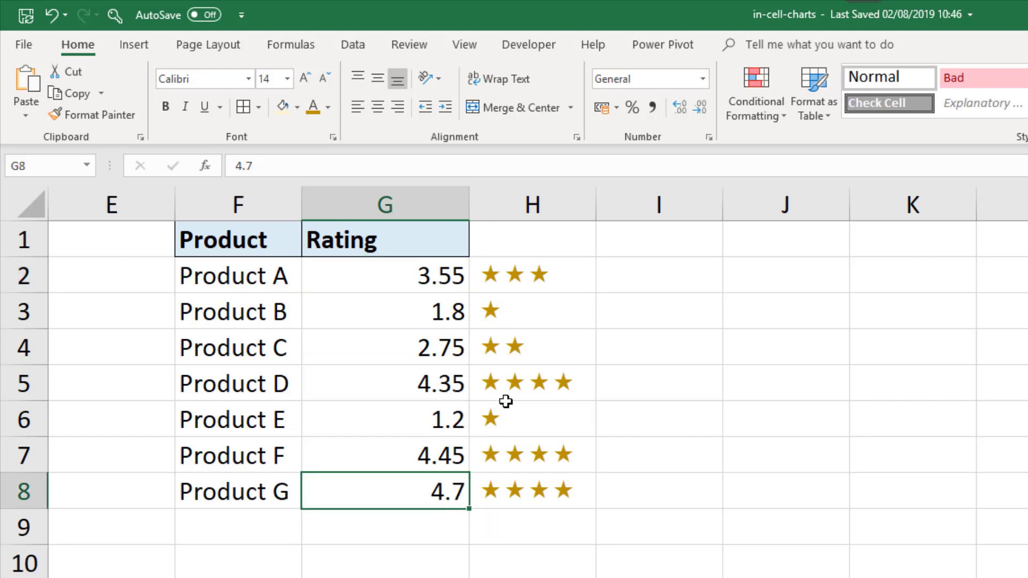
{"action": "left_click", "coordinate": [541, 276]}
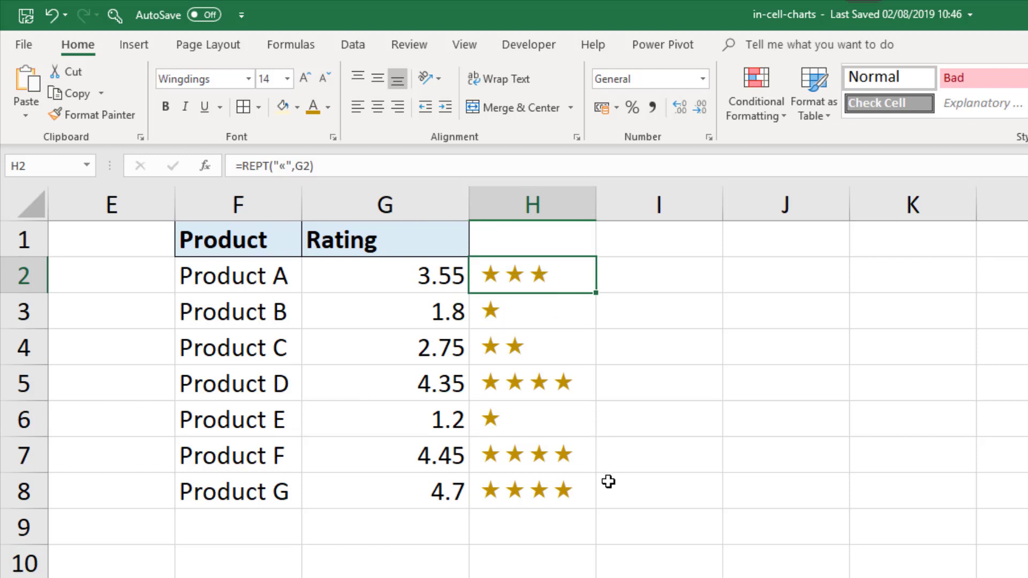
Change H2's star formula to =REPT("«",ROUND(G2,0)) so the 3.55 rating shows four stars
{"action": "double_click", "coordinate": [563, 276]}
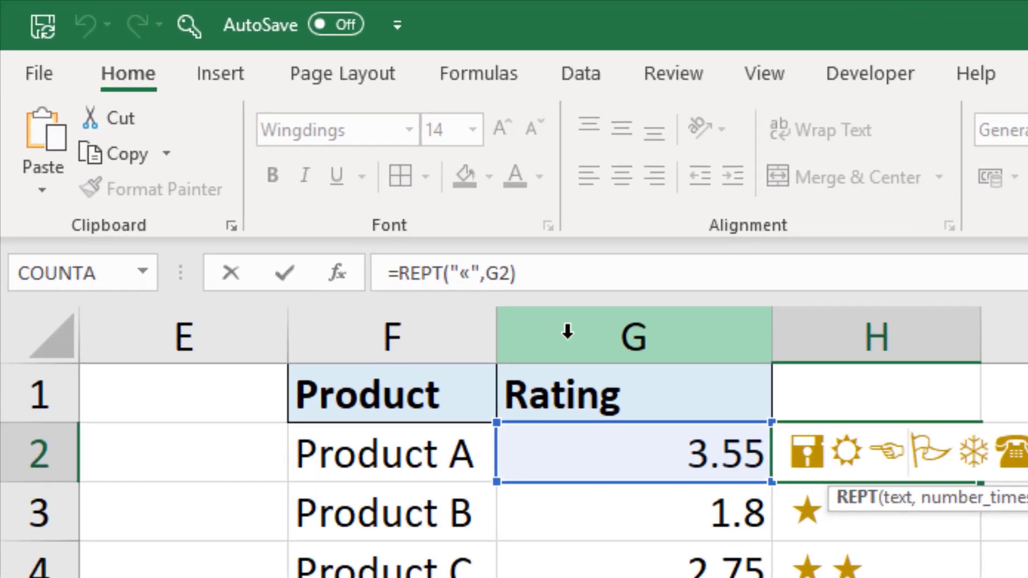
{"action": "left_click", "coordinate": [491, 277]}
{"action": "left_click", "coordinate": [518, 326]}
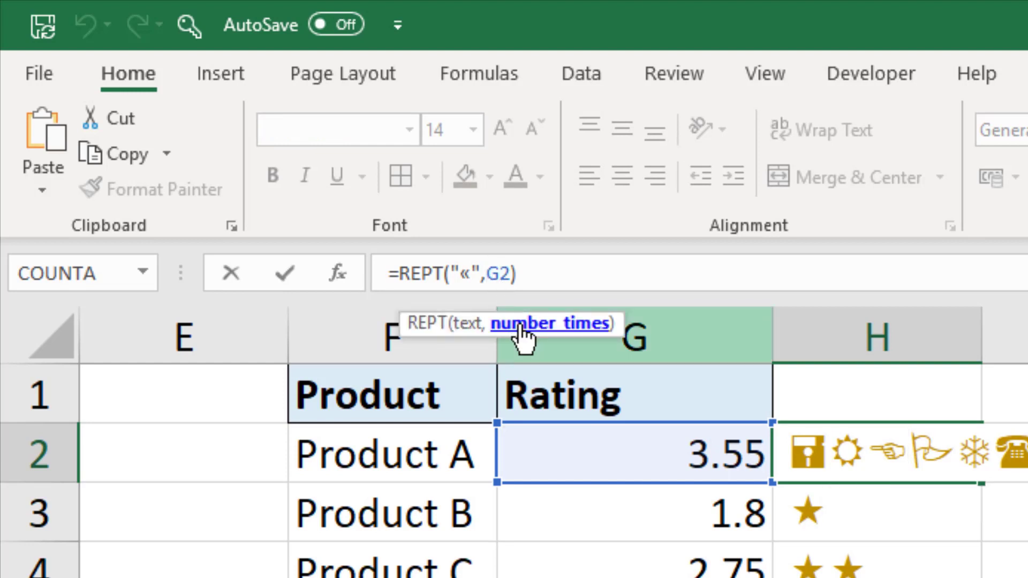
{"action": "type", "text": "roun"}
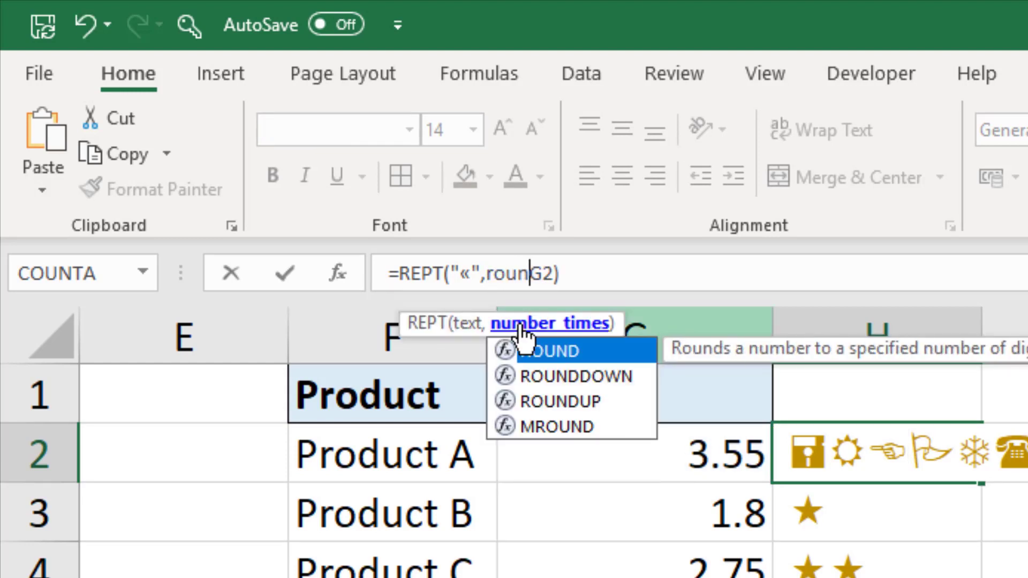
{"action": "type", "text": "d("}
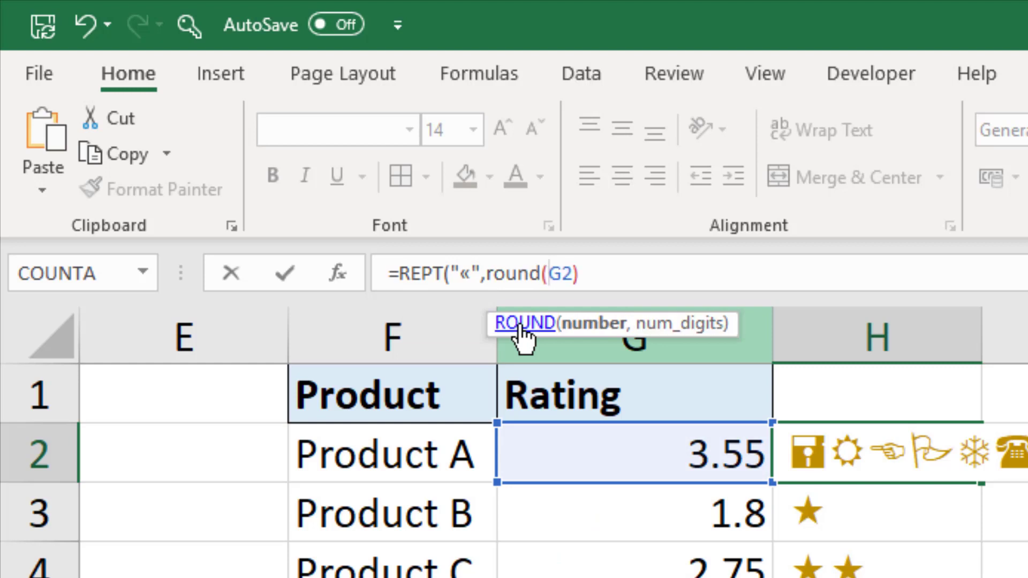
{"action": "key", "text": "Right"}
{"action": "key", "text": "Right"}
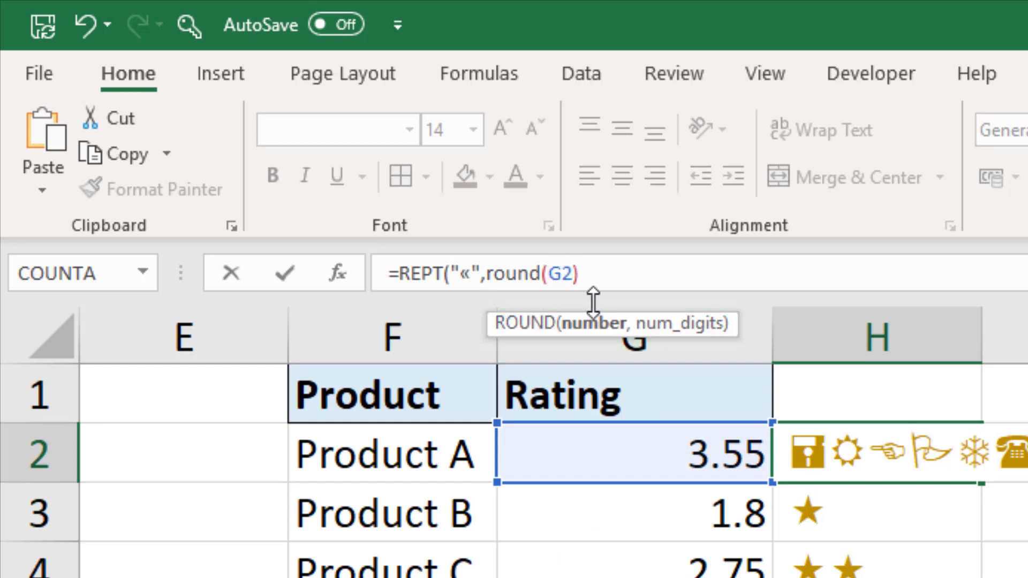
{"action": "type", "text": ",0"}
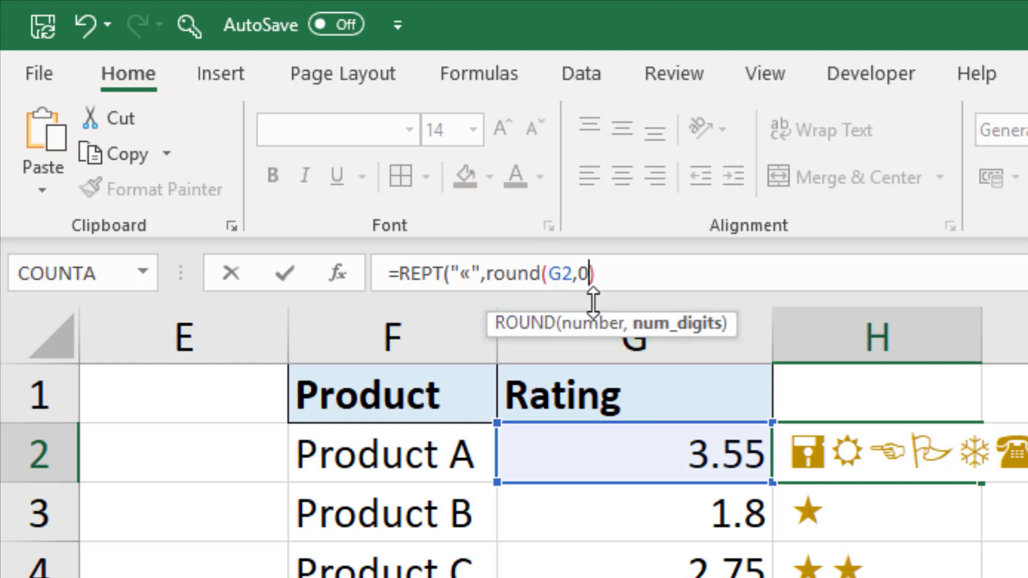
{"action": "type", "text": ")"}
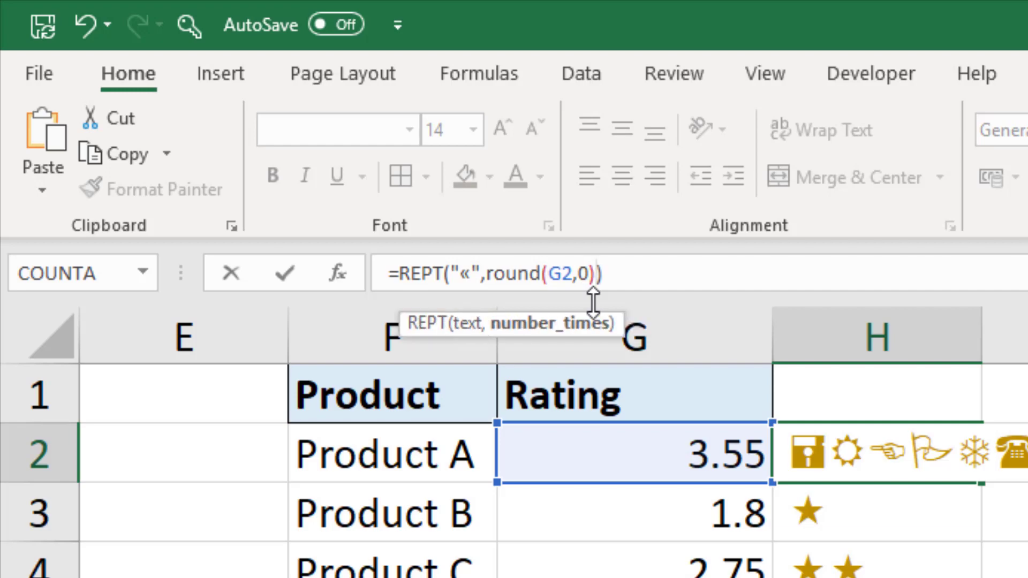
{"action": "key", "text": "Return"}
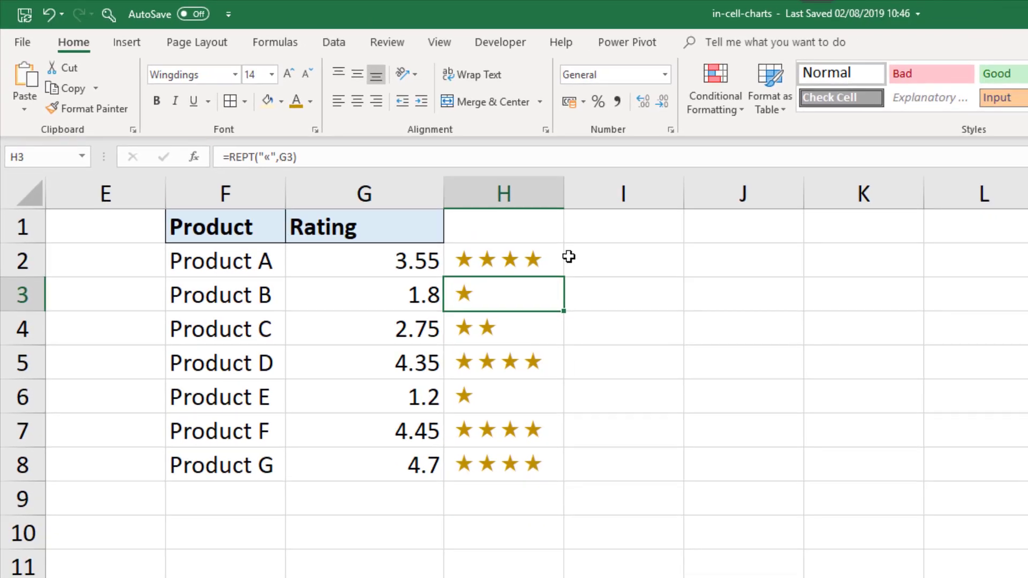
Fill the rounded star formula from H2 down to H8
{"action": "left_click", "coordinate": [591, 297]}
{"action": "left_click_drag", "start_coordinate": [623, 305], "coordinate": [615, 437]}
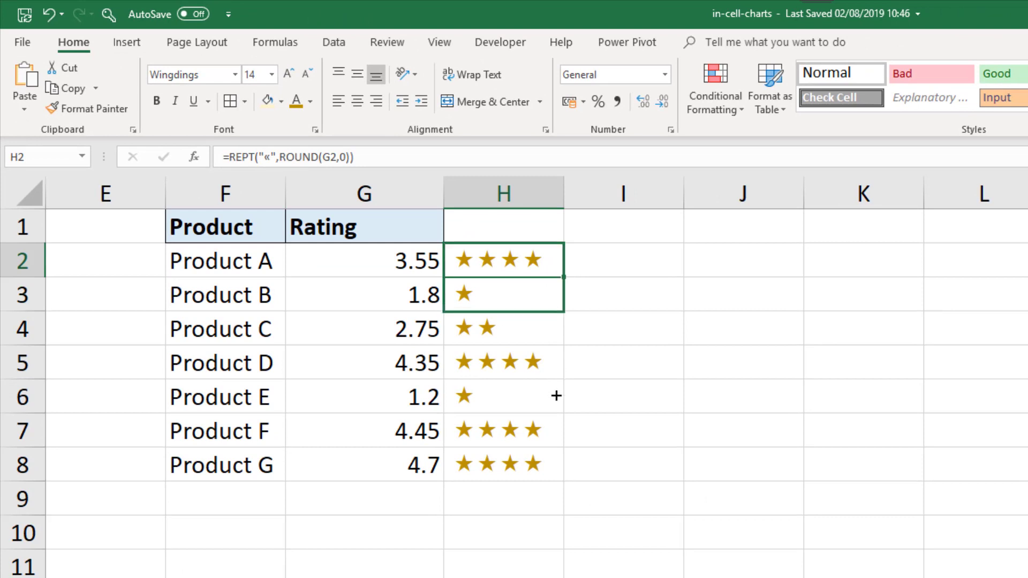
{"action": "left_click_drag", "start_coordinate": [556, 395], "coordinate": [555, 474]}
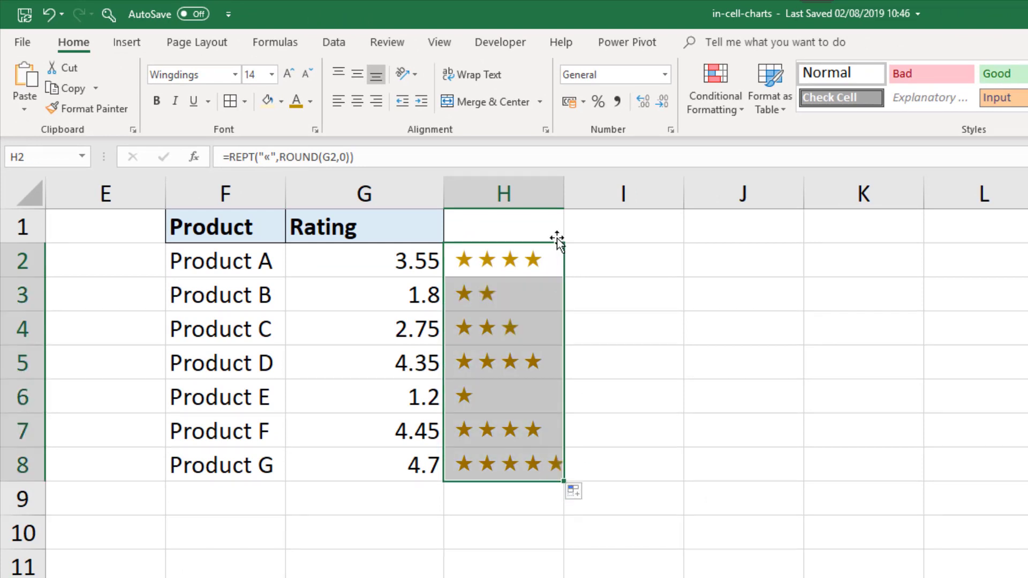
Widen column H so Product G's five stars fit
{"action": "left_click_drag", "start_coordinate": [563, 191], "coordinate": [579, 191]}
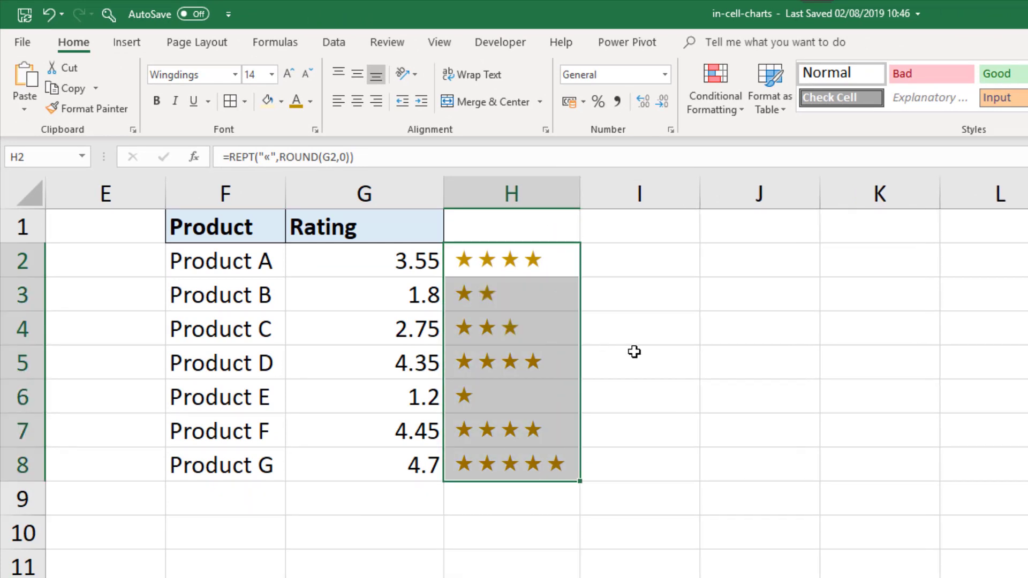
{"action": "left_click", "coordinate": [634, 352]}
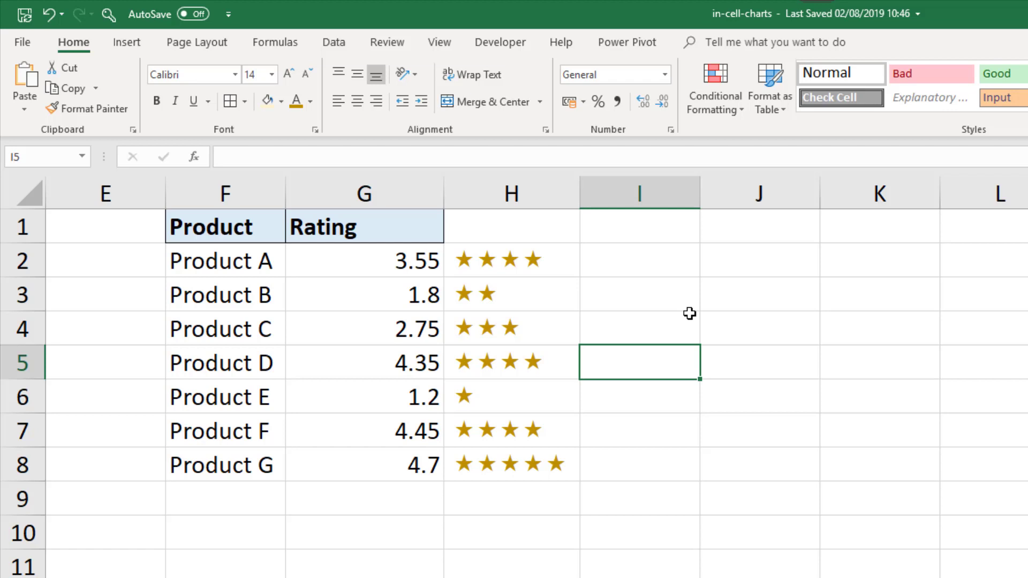
Select the whole sheet and unhide columns A to D to reveal the score bars
{"action": "left_click", "coordinate": [32, 196]}
{"action": "right_click", "coordinate": [40, 202]}
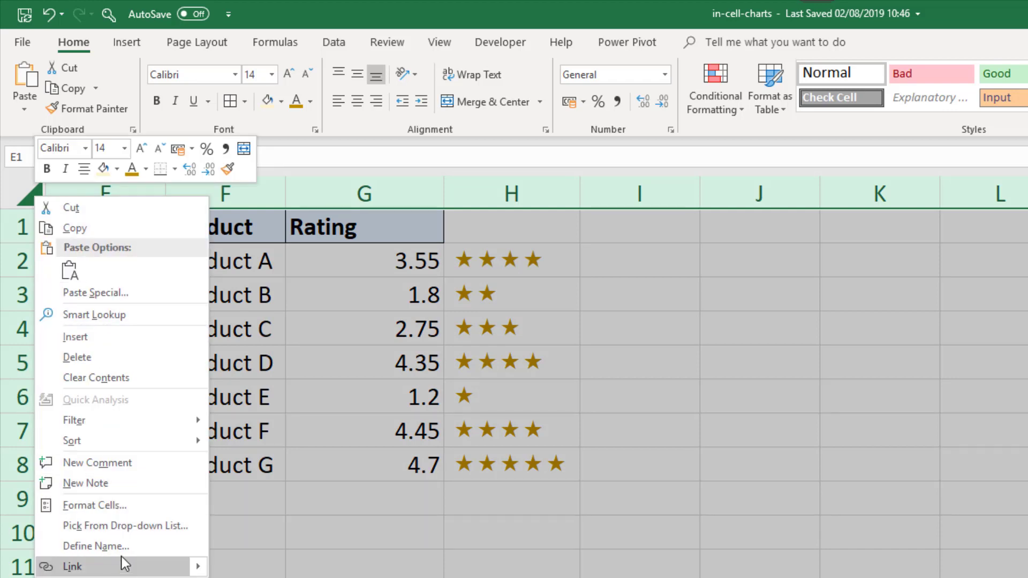
{"action": "key", "text": "Escape"}
{"action": "right_click", "coordinate": [358, 195]}
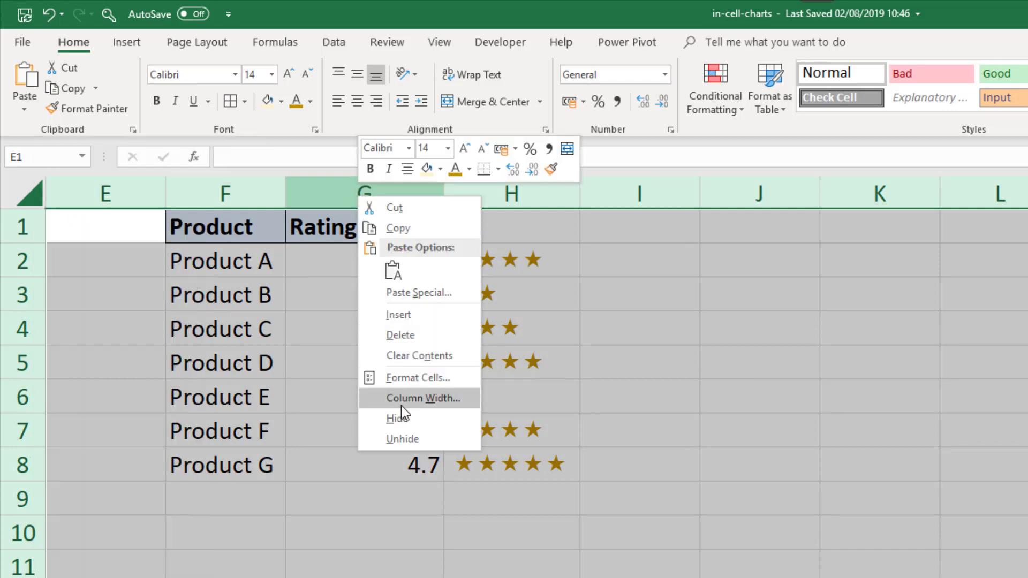
{"action": "left_click", "coordinate": [403, 439]}
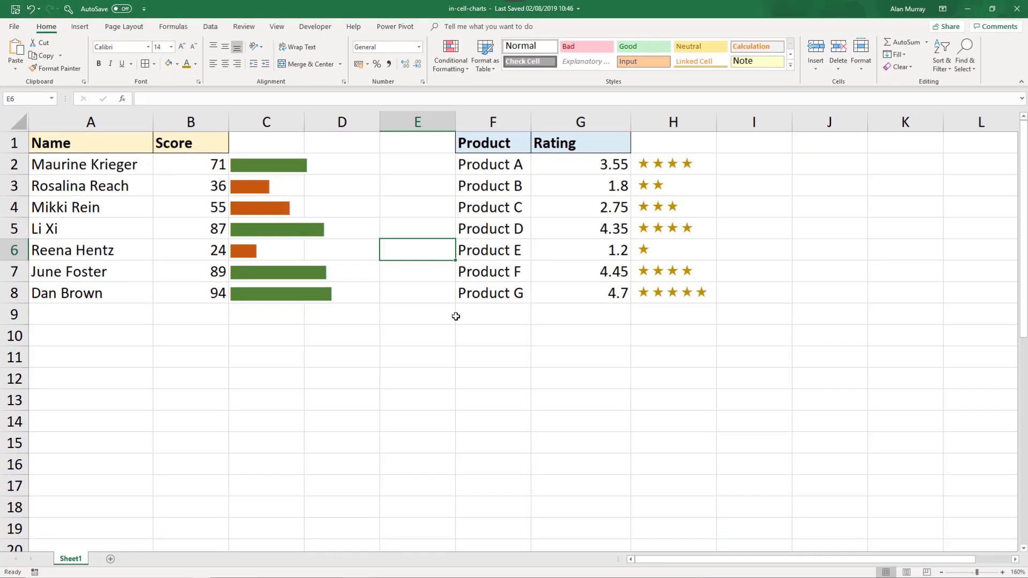